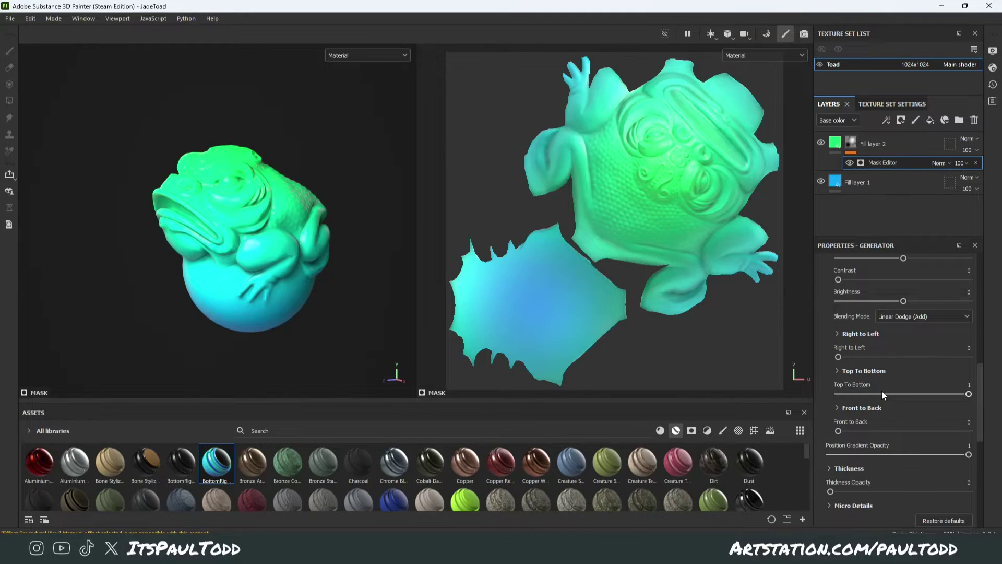
Try the Top To Bottom, Right to Left and Front to Back gradient sliders on the toad.
{"action": "left_click_drag", "start_coordinate": [867, 394], "coordinate": [838, 395]}
{"action": "left_click_drag", "start_coordinate": [882, 356], "coordinate": [968, 357]}
{"action": "left_click_drag", "start_coordinate": [313, 240], "coordinate": [287, 266], "text": "alt"}
{"action": "left_click_drag", "start_coordinate": [968, 357], "coordinate": [787, 360]}
{"action": "left_click_drag", "start_coordinate": [869, 431], "coordinate": [963, 431]}
{"action": "scroll", "coordinate": [940, 393], "scroll_direction": "up", "scroll_amount": 1}
{"action": "left_click_drag", "start_coordinate": [360, 292], "coordinate": [313, 313], "text": "alt"}
{"action": "scroll", "coordinate": [916, 268], "scroll_direction": "up", "scroll_amount": 1}
Leave the position gradient inverted and set Top To Bottom to 0.5.
{"action": "left_click", "coordinate": [917, 298]}
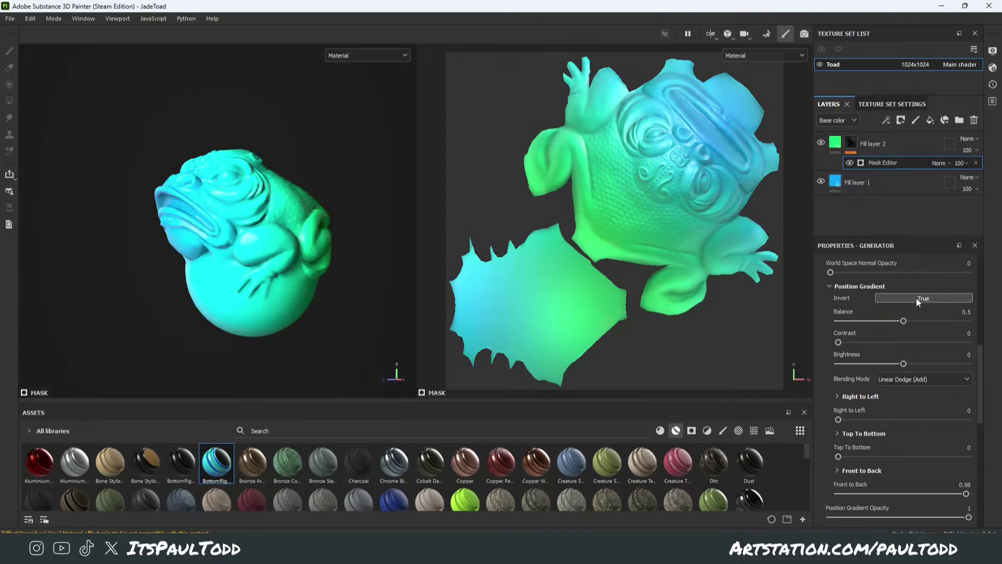
{"action": "left_click", "coordinate": [917, 298]}
{"action": "left_click", "coordinate": [917, 298]}
{"action": "scroll", "coordinate": [861, 438], "scroll_direction": "down", "scroll_amount": 1}
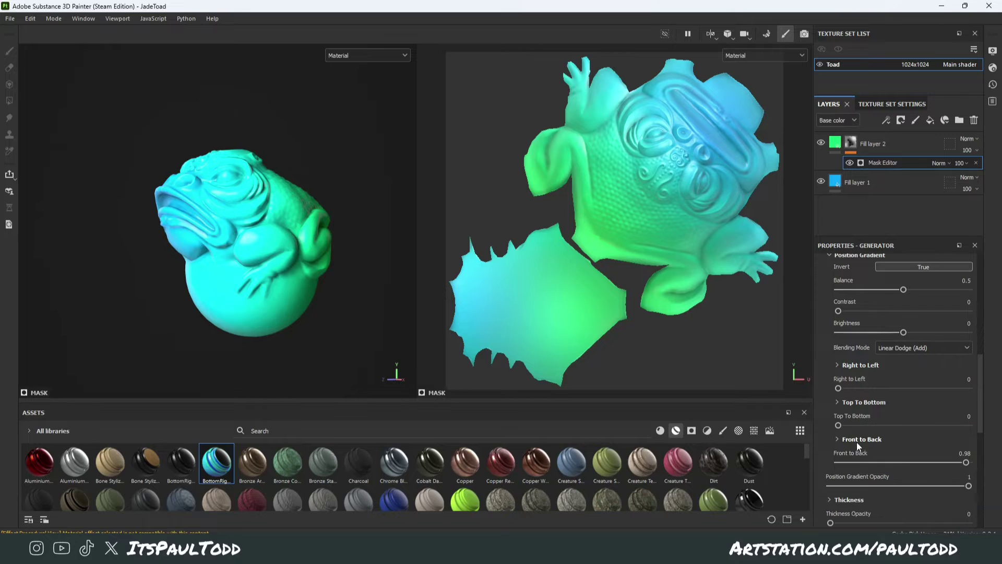
{"action": "mouse_move", "coordinate": [909, 463]}
{"action": "left_mouse_down"}
{"action": "mouse_move", "coordinate": [895, 463]}
{"action": "mouse_move", "coordinate": [903, 463]}
{"action": "left_mouse_up"}
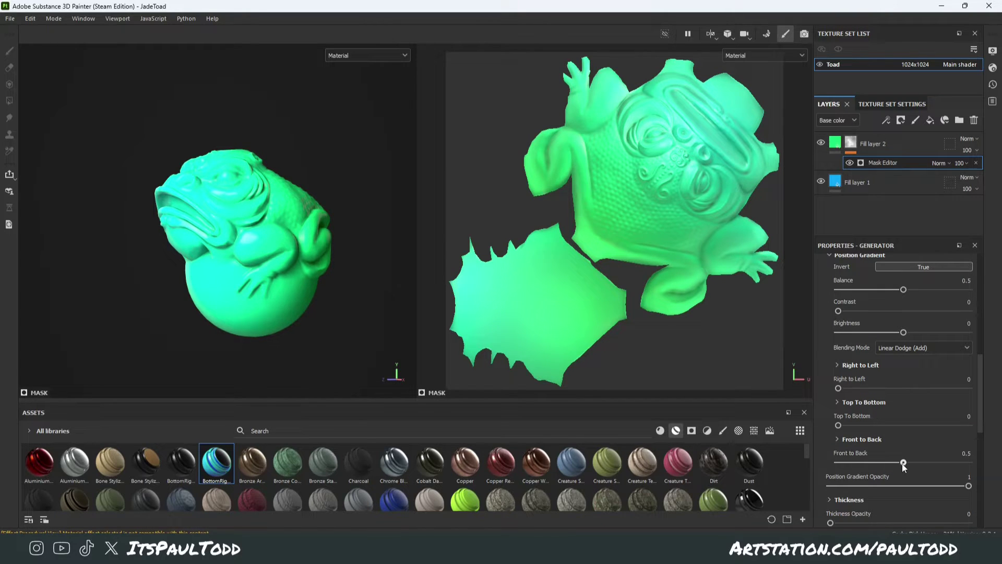
{"action": "left_click", "coordinate": [904, 426]}
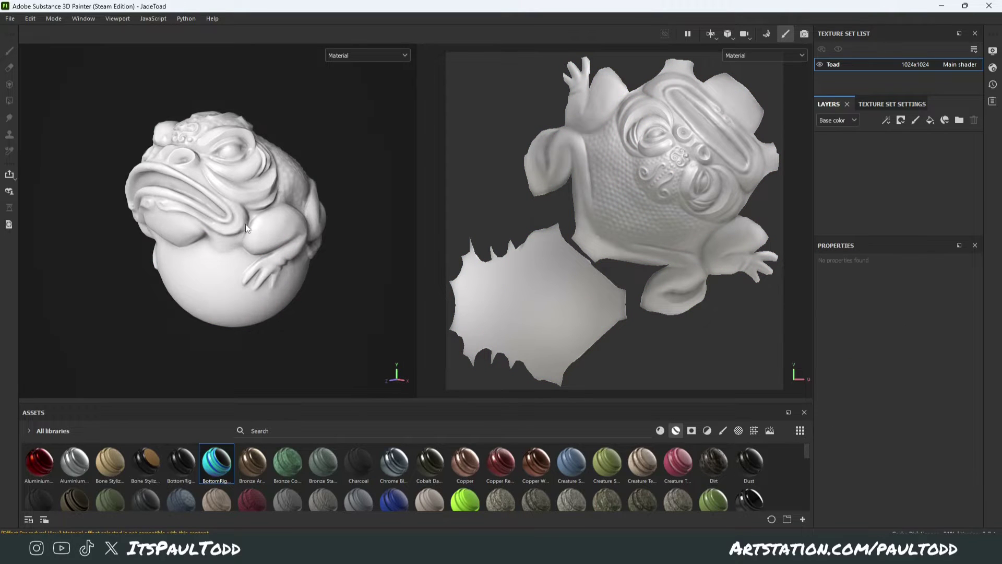
Glance at the File menu, then add Fill layer 1 to the JadeToad layer stack.
{"action": "left_click", "coordinate": [6, 18]}
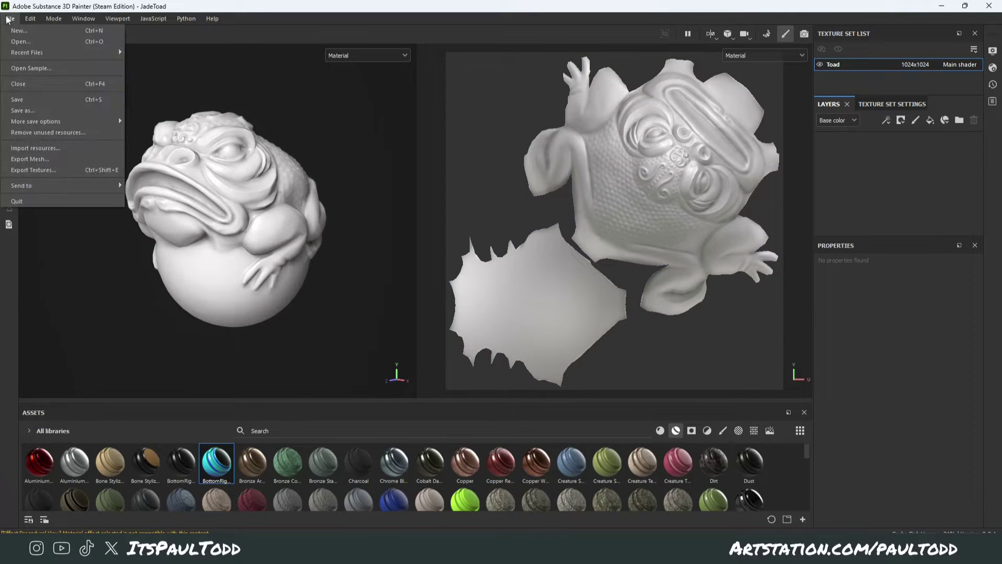
{"action": "left_click", "coordinate": [7, 20]}
{"action": "left_click", "coordinate": [7, 22]}
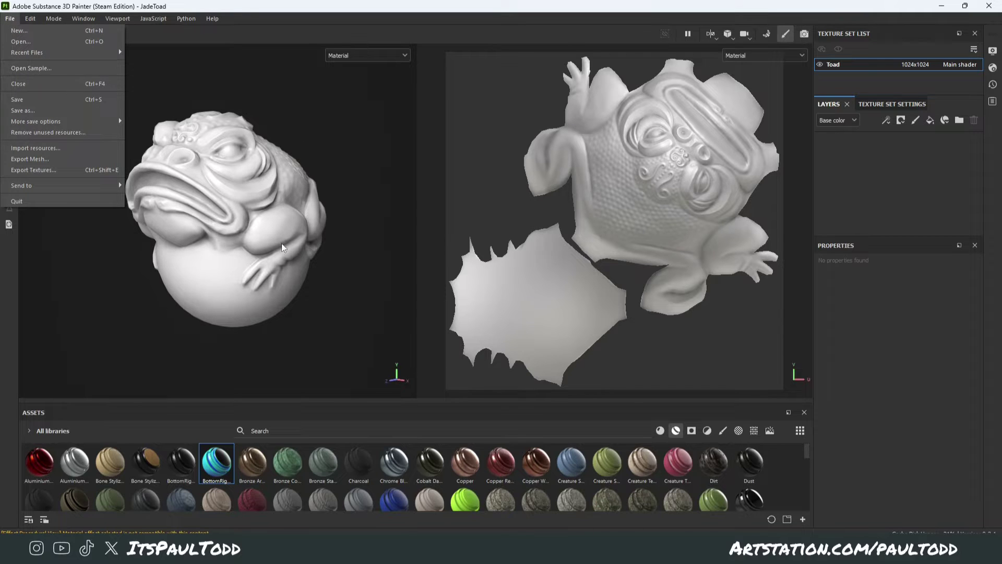
{"action": "left_click", "coordinate": [394, 263]}
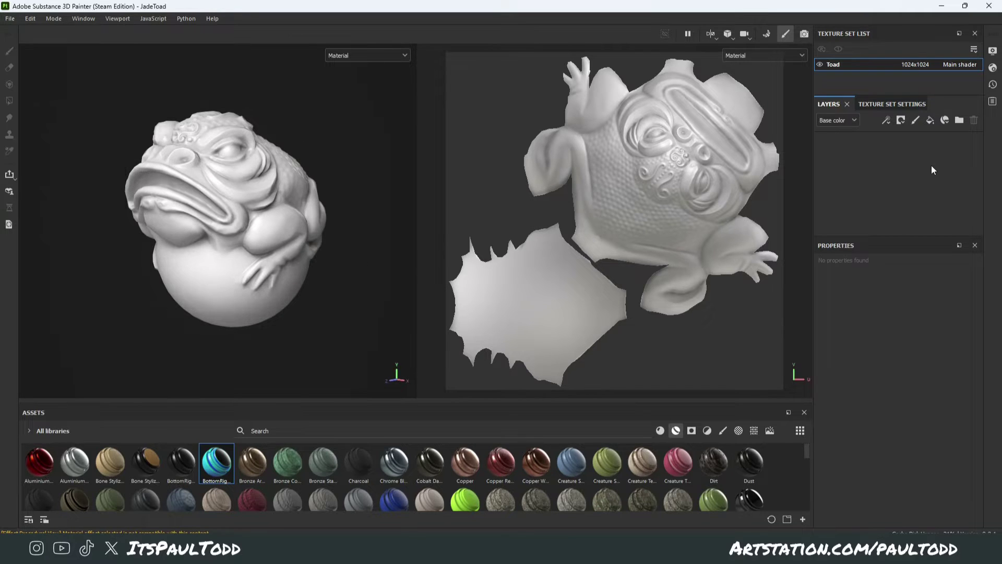
{"action": "left_click", "coordinate": [930, 120]}
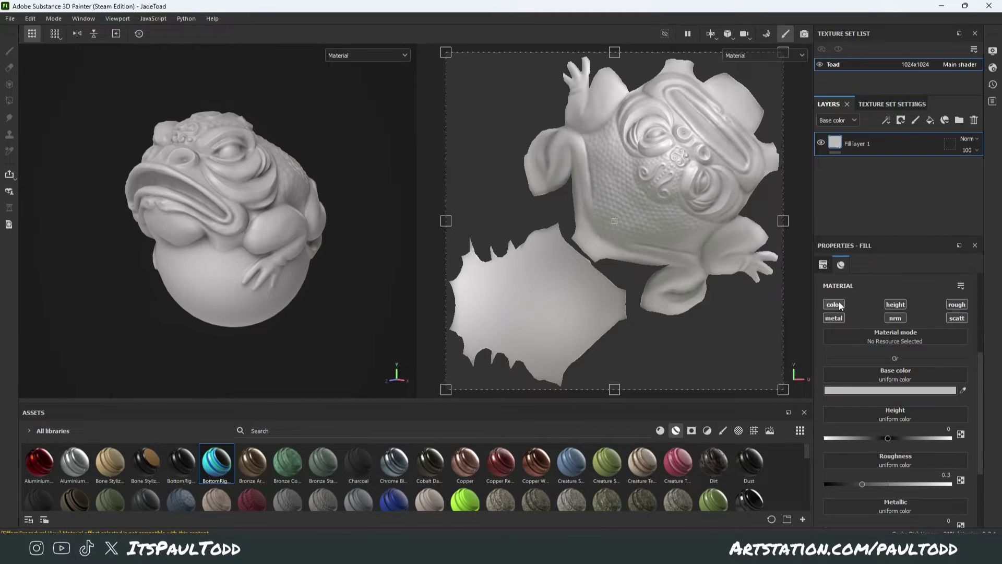
Color Fill layer 1 a bright cyan-leaning blue and add Fill layer 2 above it.
{"action": "left_click", "coordinate": [872, 390]}
{"action": "left_click", "coordinate": [910, 415]}
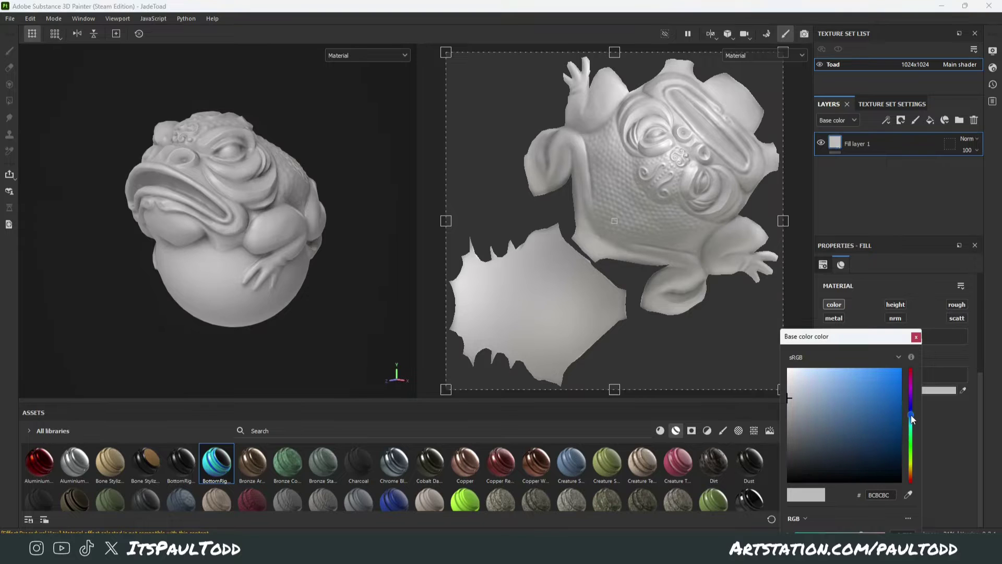
{"action": "left_click", "coordinate": [901, 371]}
{"action": "left_click", "coordinate": [911, 421]}
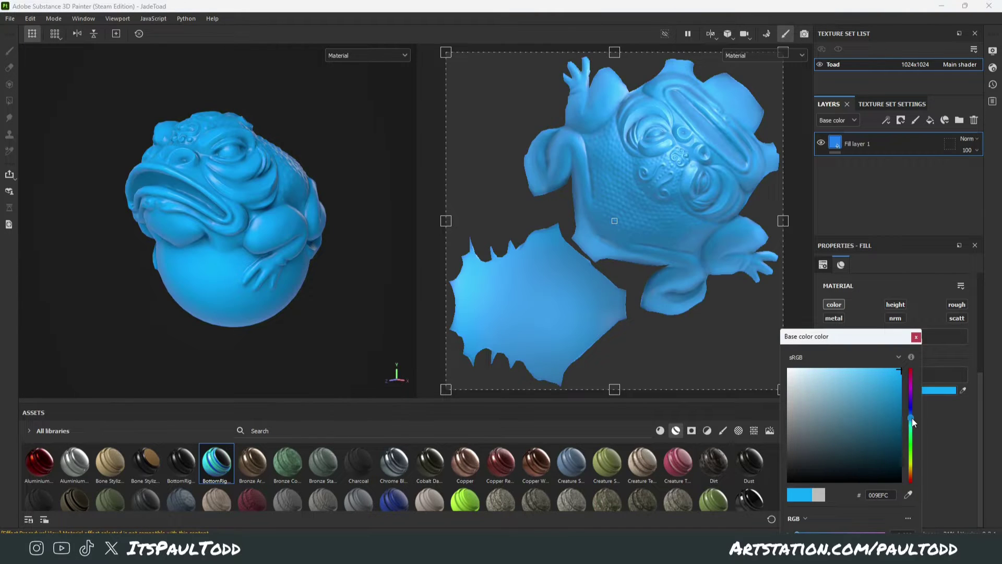
{"action": "left_click", "coordinate": [916, 336]}
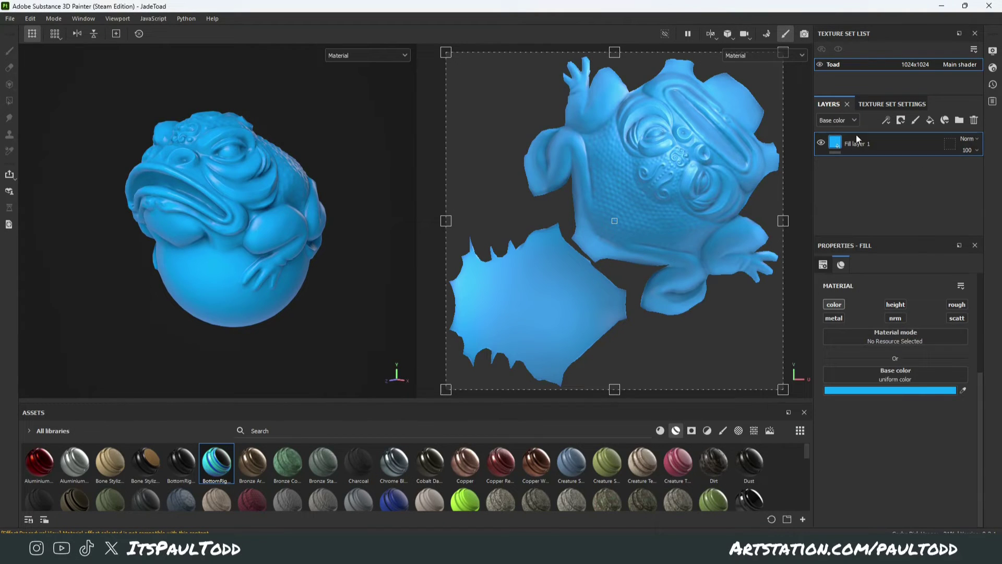
{"action": "left_click", "coordinate": [931, 118]}
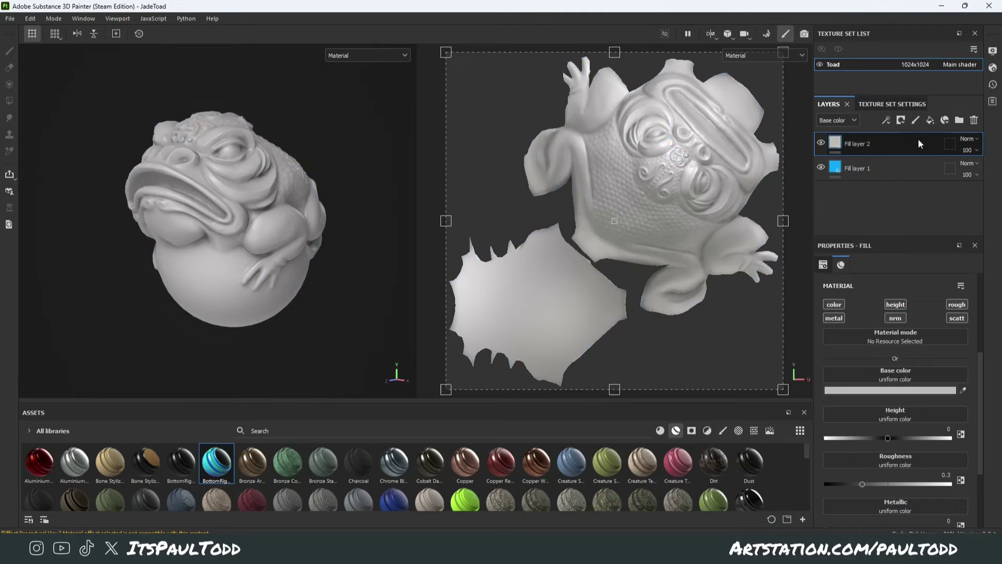
Add a black mask to Fill layer 2 and put a generator on it.
{"action": "right_click", "coordinate": [878, 147]}
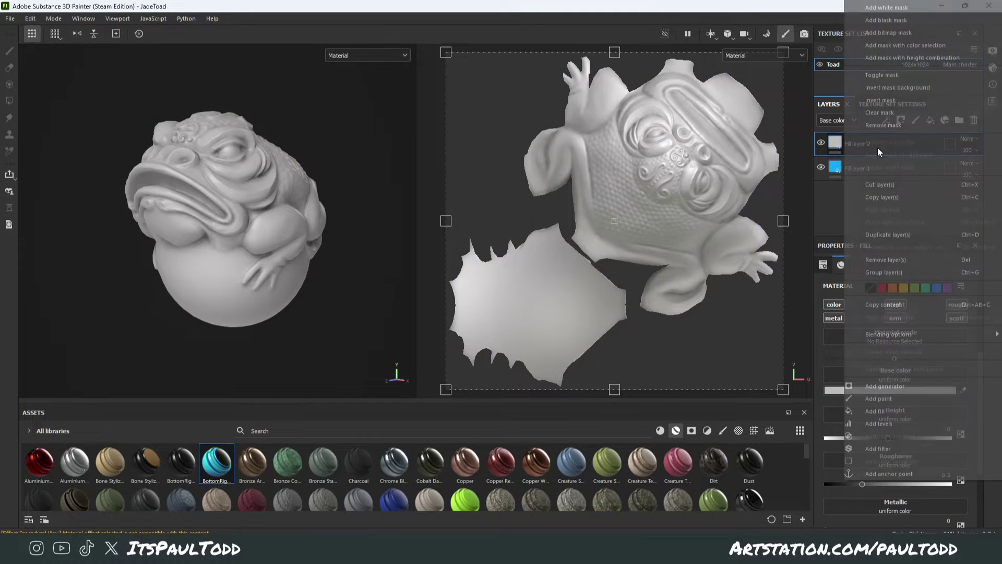
{"action": "left_click", "coordinate": [892, 20]}
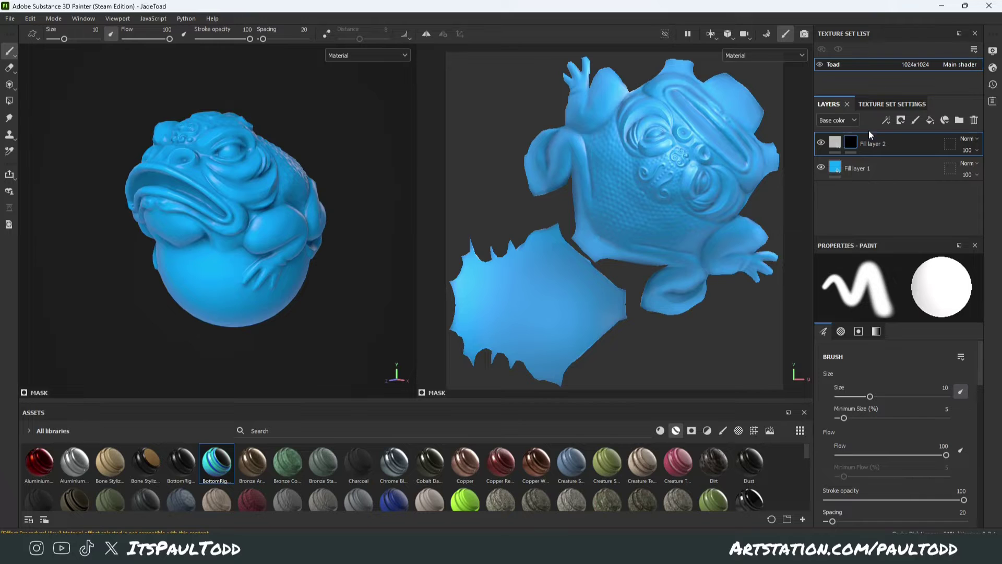
{"action": "right_click", "coordinate": [850, 143]}
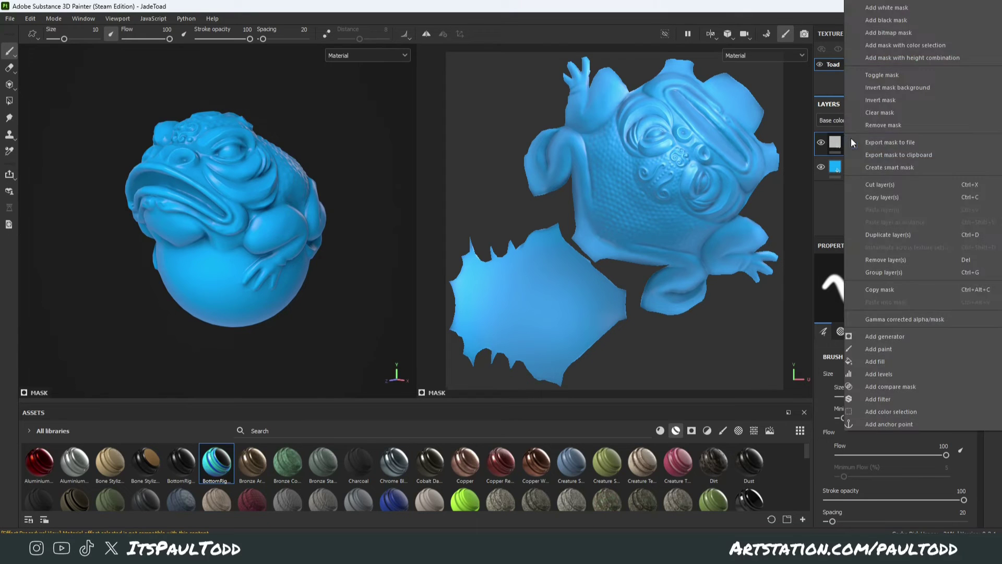
{"action": "left_click", "coordinate": [902, 337]}
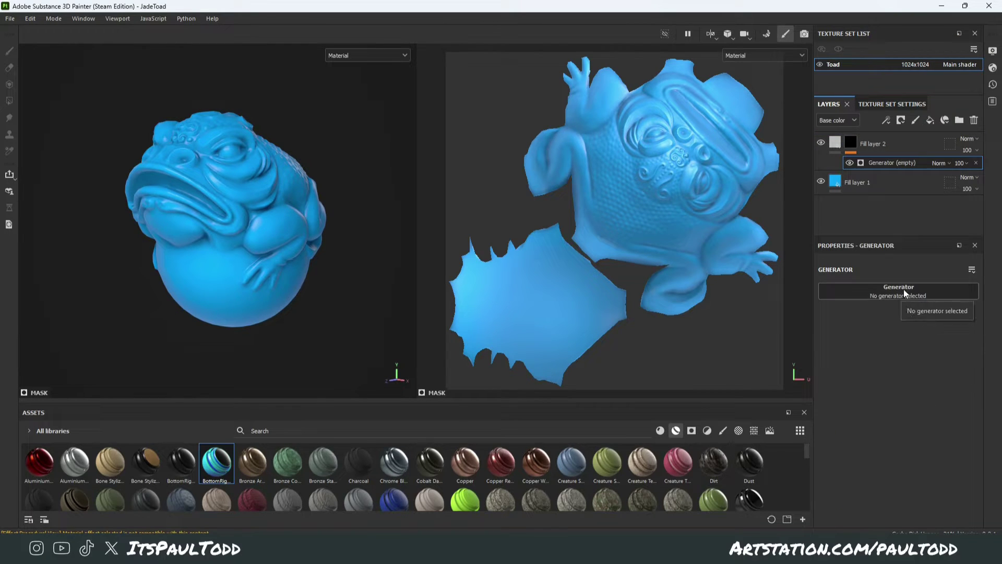
Choose the 3D Linear Gradient generator for the mask and inspect the toad.
{"action": "left_click", "coordinate": [882, 296]}
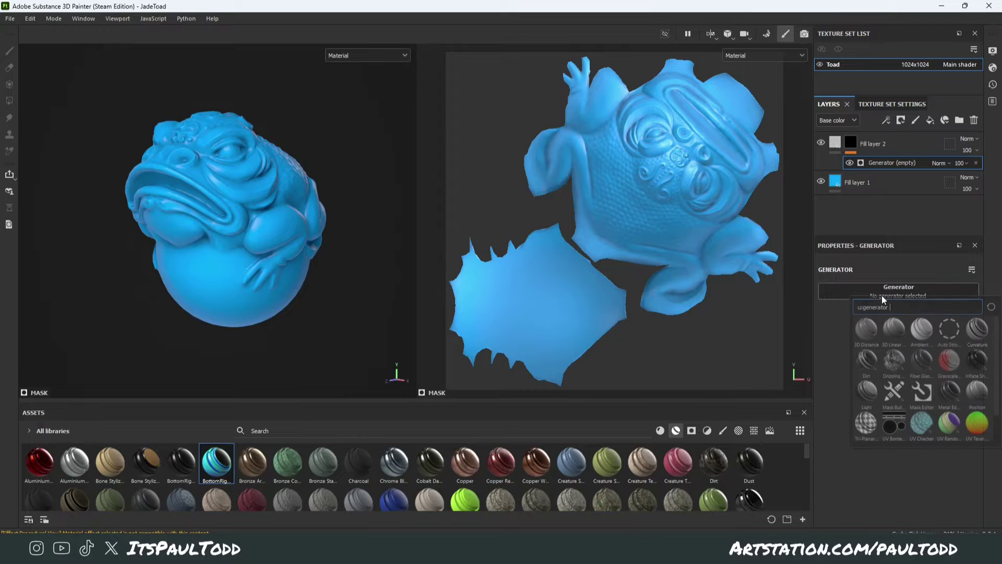
{"action": "left_click", "coordinate": [899, 308]}
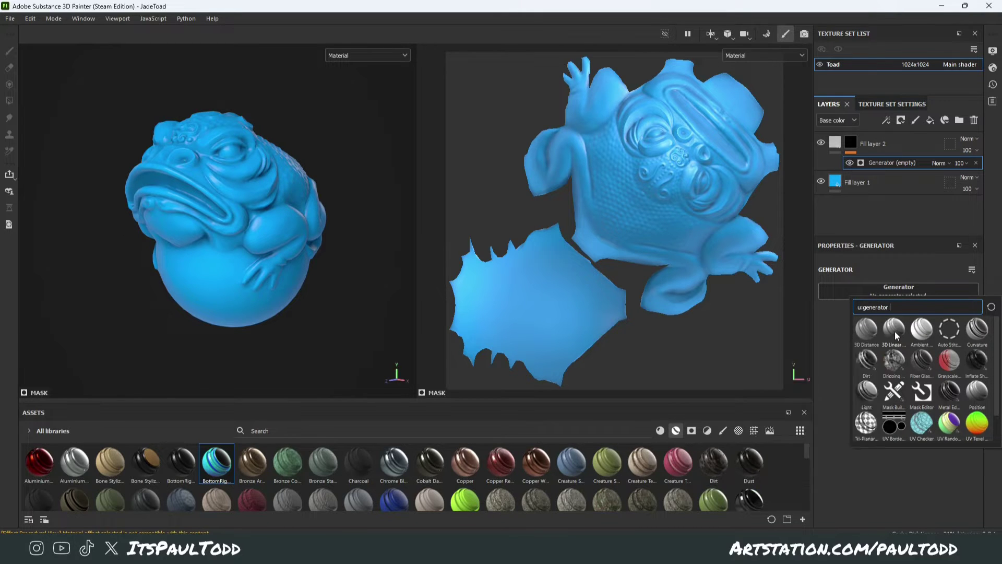
{"action": "left_click", "coordinate": [894, 332]}
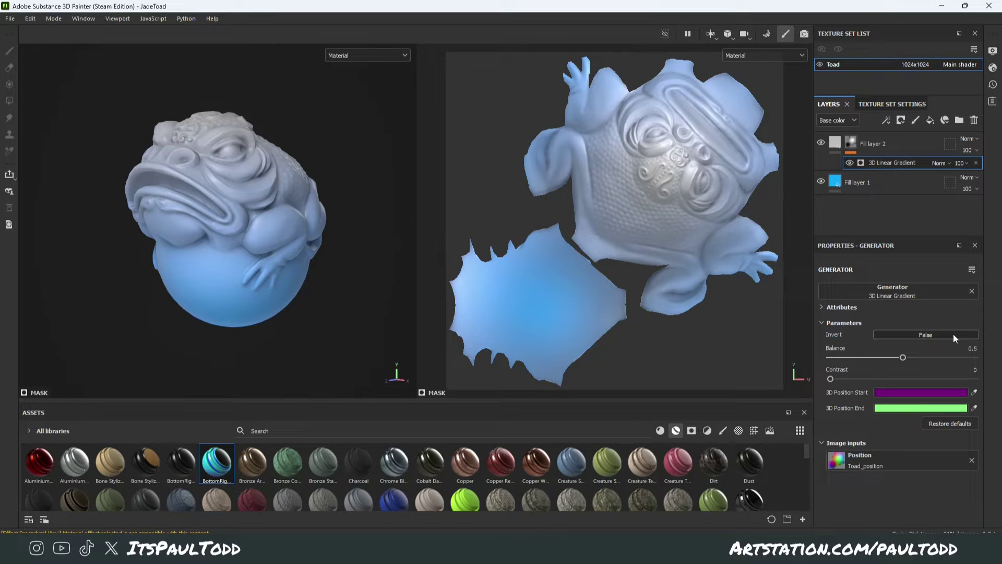
{"action": "left_click_drag", "start_coordinate": [353, 147], "coordinate": [252, 118], "text": "alt"}
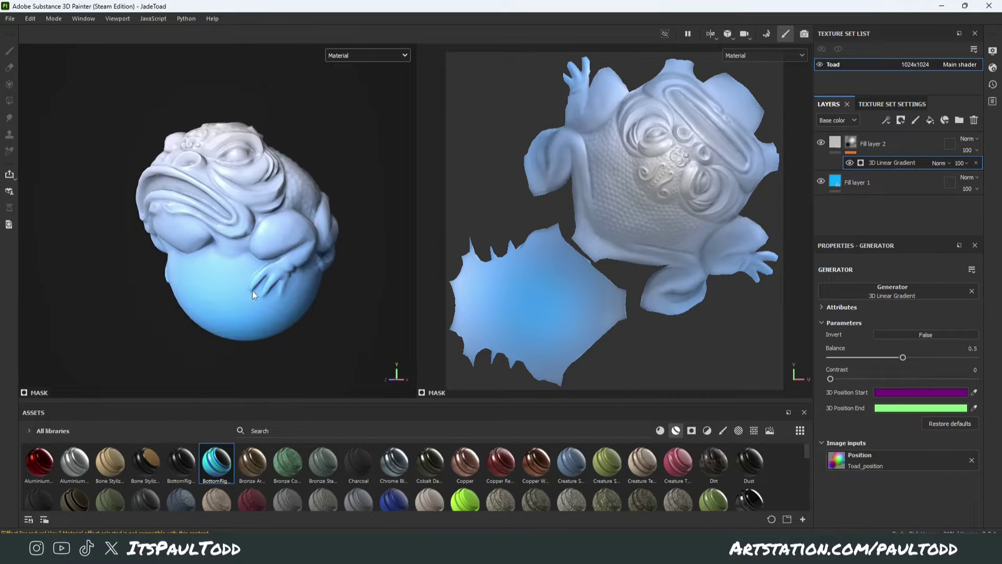
{"action": "left_click_drag", "start_coordinate": [252, 290], "coordinate": [401, 263], "text": "alt"}
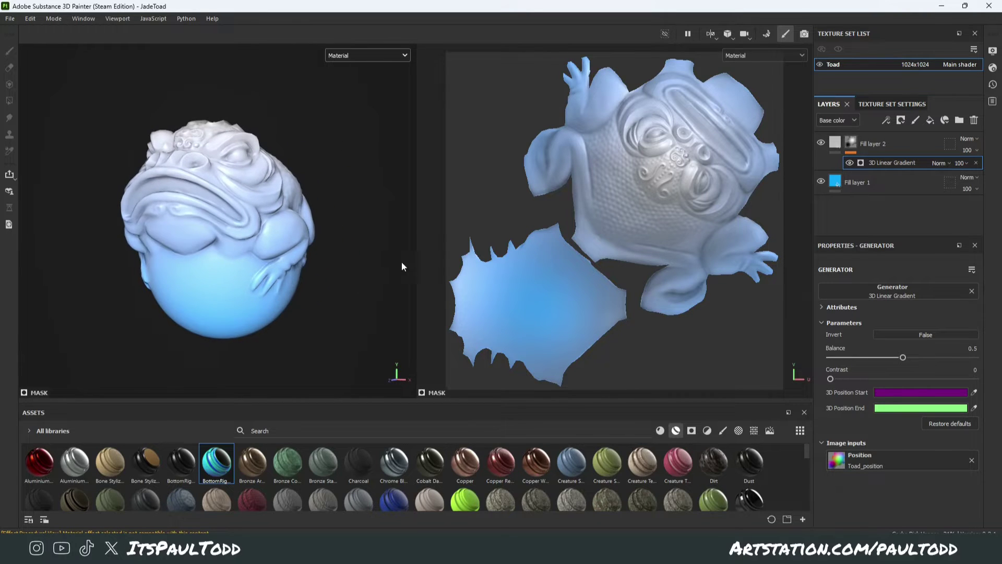
Set Fill layer 2's base color to bright green 07F877, then select its mask.
{"action": "left_click", "coordinate": [833, 147]}
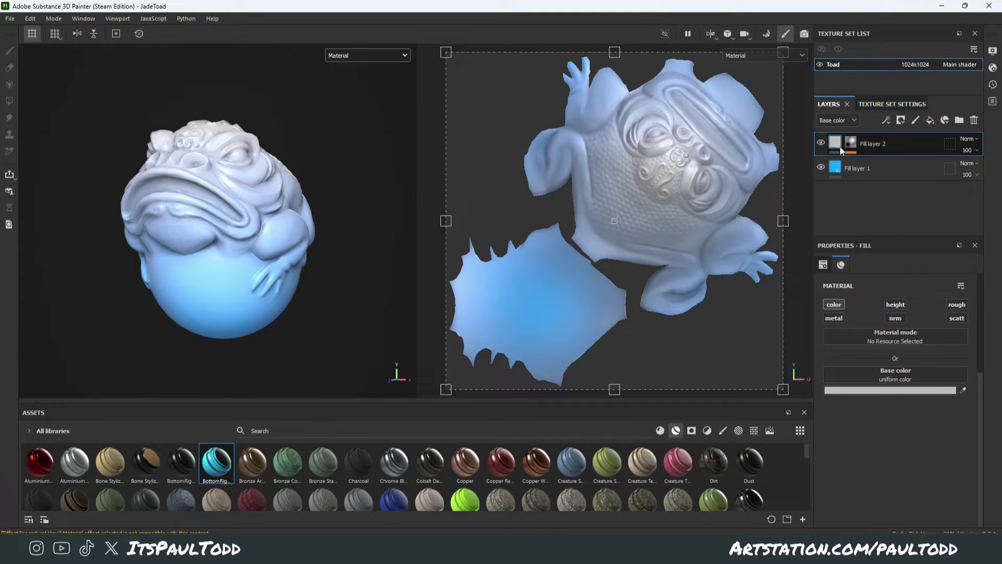
{"action": "left_click", "coordinate": [907, 390]}
{"action": "left_click", "coordinate": [913, 435]}
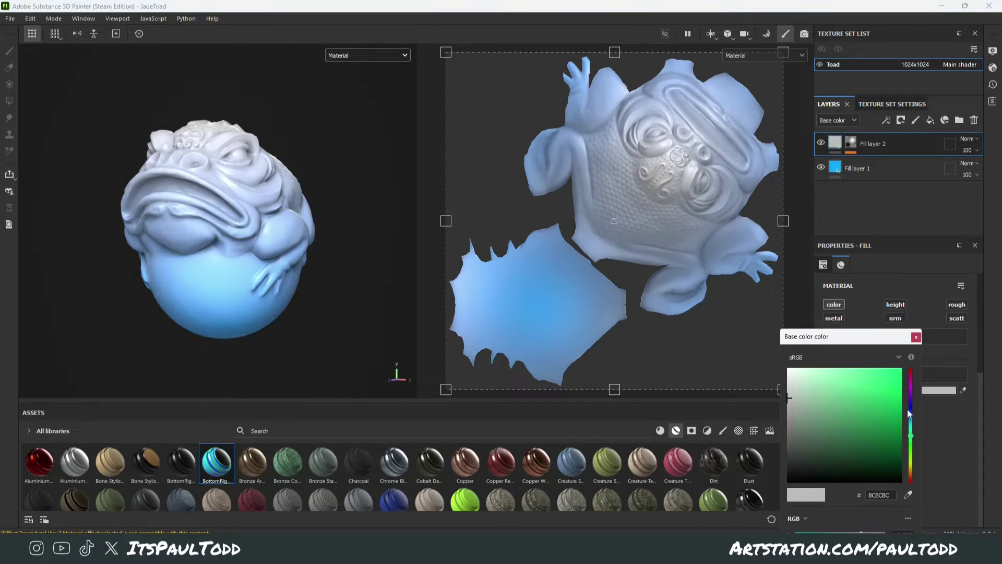
{"action": "left_click", "coordinate": [897, 372]}
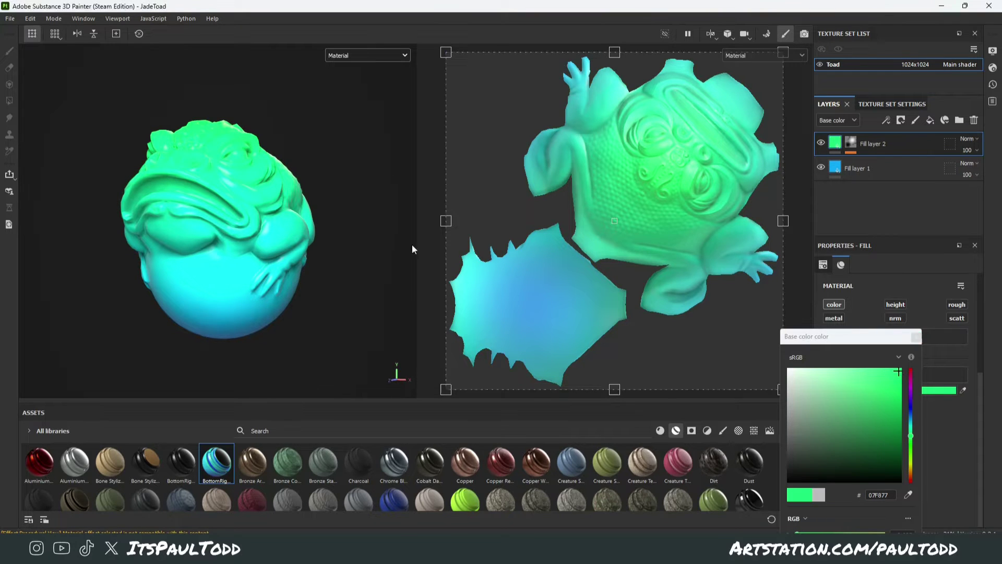
{"action": "left_click_drag", "start_coordinate": [412, 243], "coordinate": [396, 220], "text": "alt"}
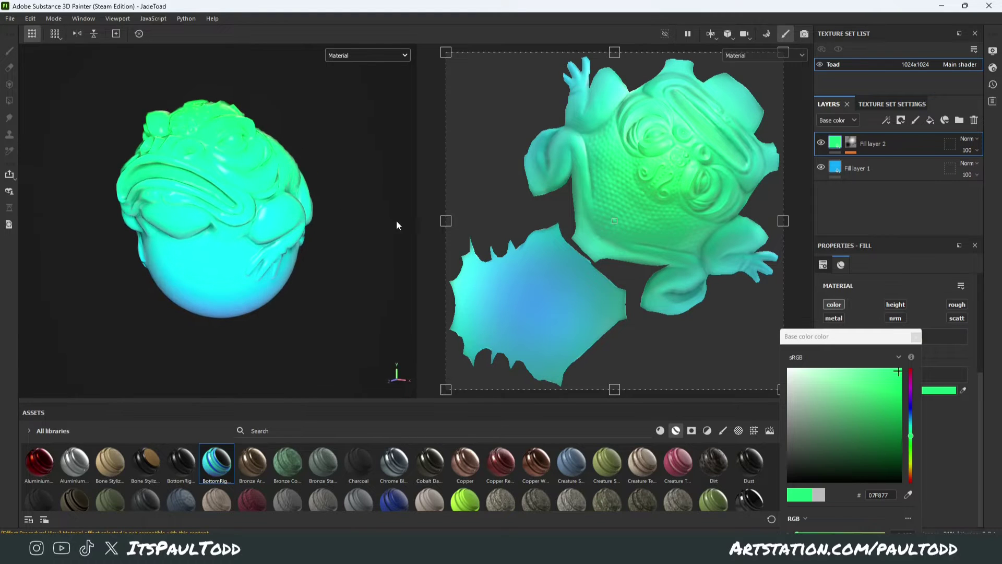
{"action": "left_click", "coordinate": [916, 336]}
{"action": "left_click", "coordinate": [851, 144]}
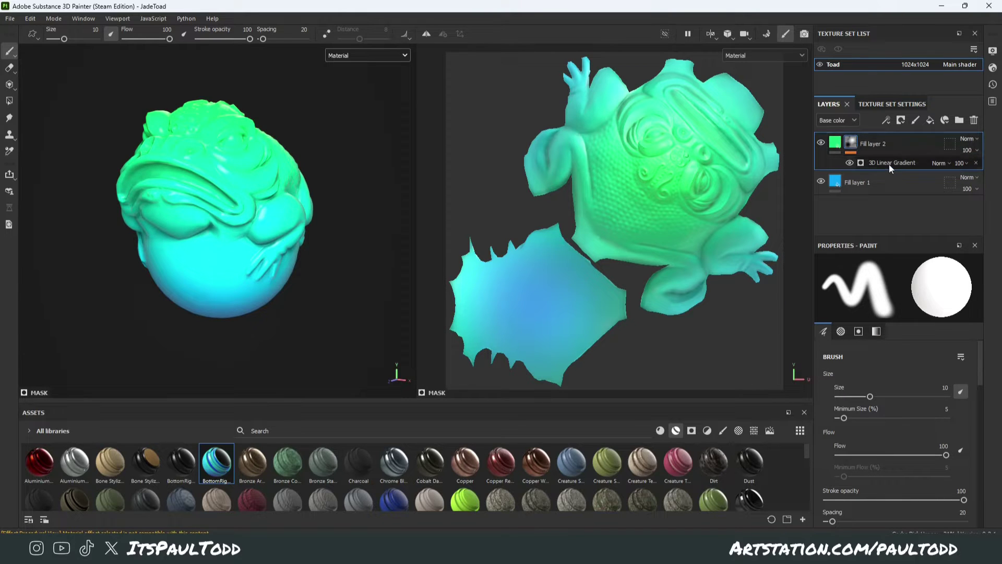
Set the 3D Linear Gradient's Balance to 0.59 and Contrast to 1.
{"action": "left_click", "coordinate": [888, 164]}
{"action": "left_click_drag", "start_coordinate": [896, 356], "coordinate": [975, 379]}
{"action": "left_click_drag", "start_coordinate": [172, 293], "coordinate": [305, 242], "text": "alt"}
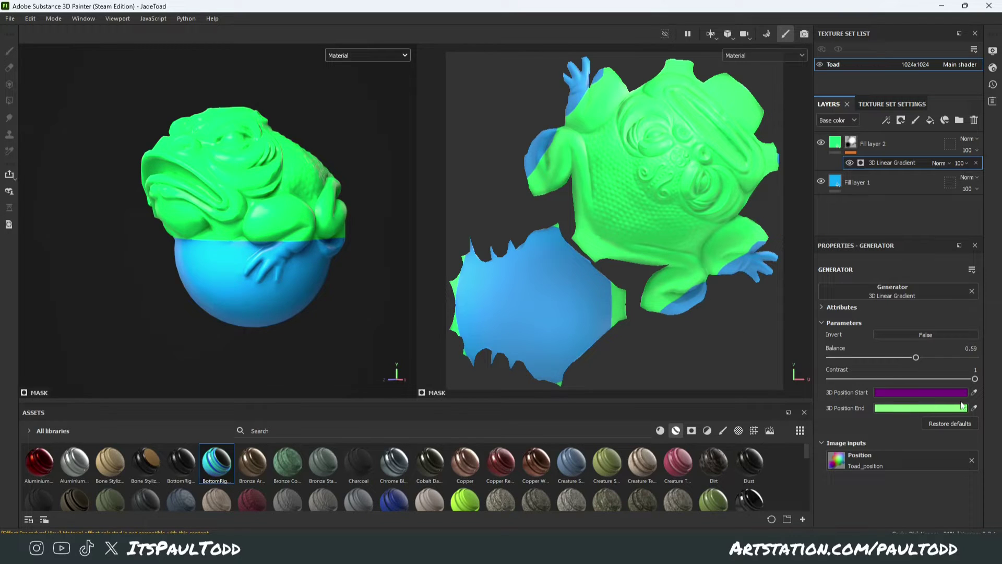
Switch the viewport display to the Position map.
{"action": "left_click", "coordinate": [346, 54]}
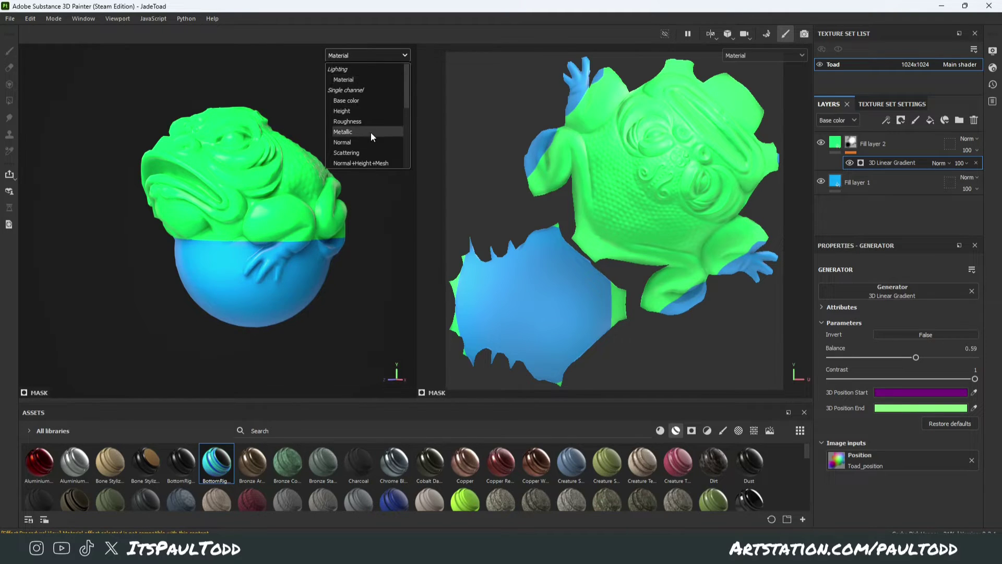
{"action": "scroll", "coordinate": [368, 133], "scroll_direction": "down", "scroll_amount": 3}
{"action": "left_click", "coordinate": [358, 122]}
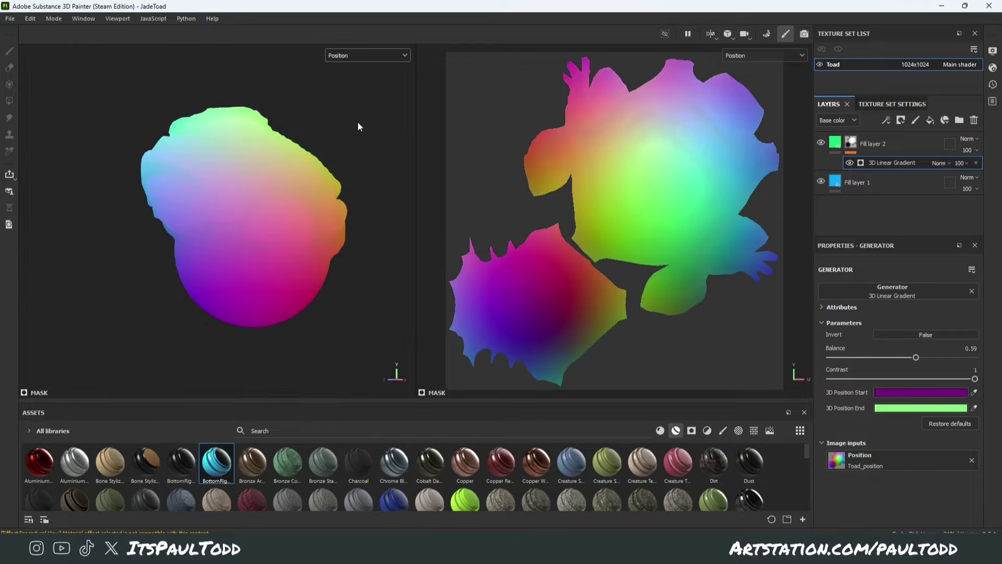
{"action": "left_click_drag", "start_coordinate": [358, 121], "coordinate": [277, 132], "text": "alt"}
{"action": "left_click_drag", "start_coordinate": [302, 179], "coordinate": [224, 152], "text": "alt"}
Eyedrop 3D Position Start from the head and 3D Position End from lower points.
{"action": "left_click", "coordinate": [974, 393]}
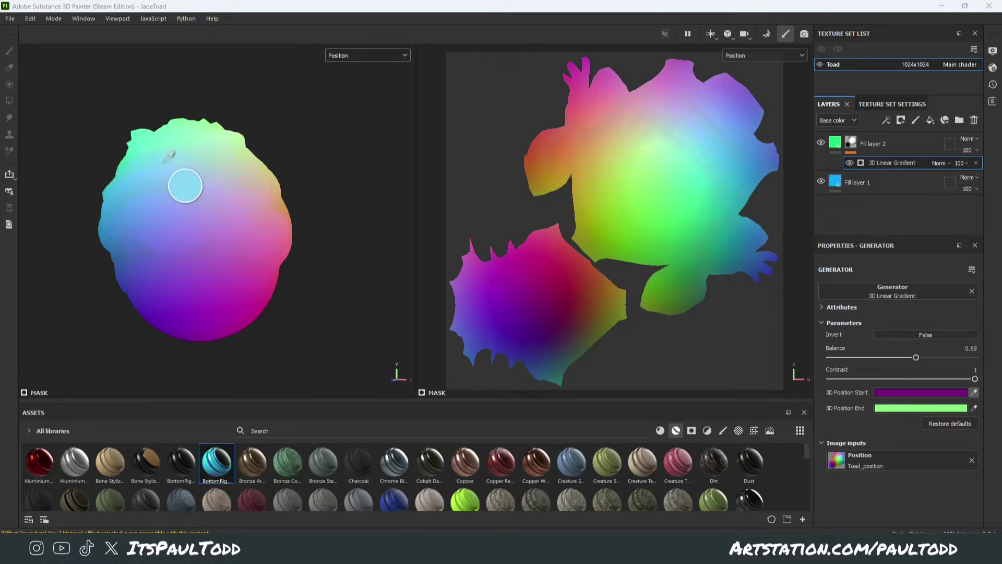
{"action": "left_click", "coordinate": [172, 160]}
{"action": "mouse_move", "coordinate": [172, 159]}
{"action": "left_mouse_down", "text": "alt"}
{"action": "mouse_move", "coordinate": [193, 202]}
{"action": "mouse_move", "coordinate": [170, 166]}
{"action": "left_mouse_up", "text": "alt"}
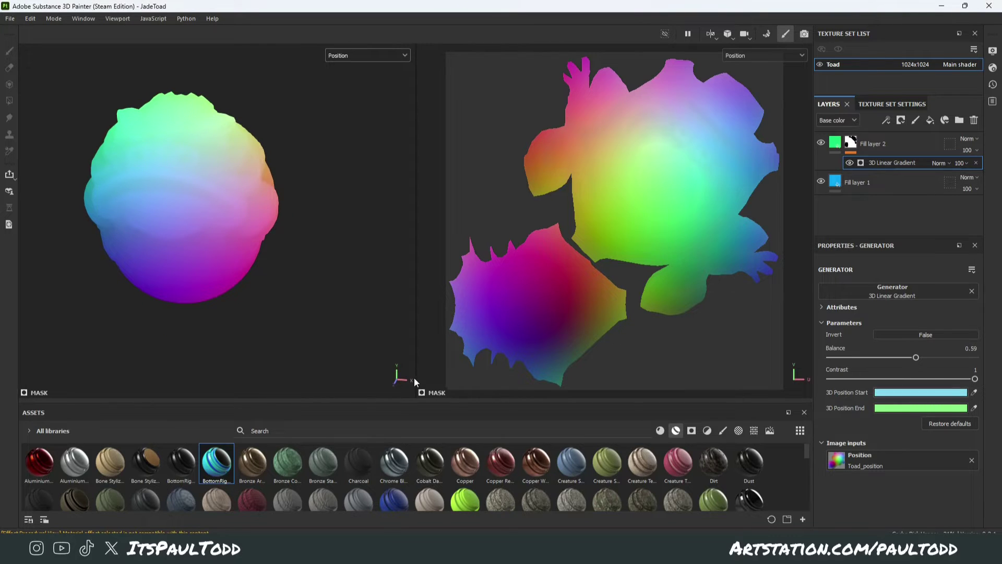
{"action": "left_click", "coordinate": [974, 408]}
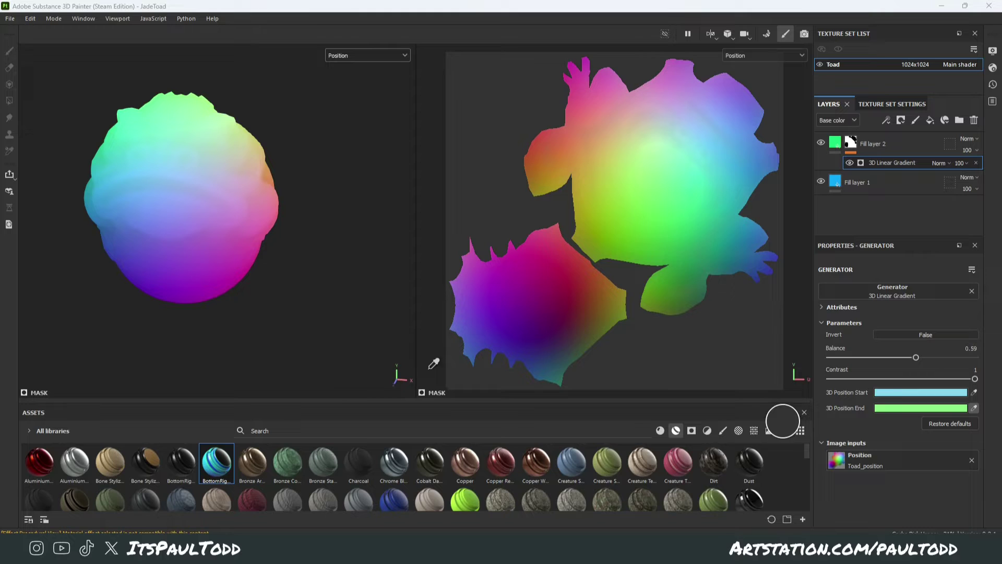
{"action": "left_click", "coordinate": [184, 303]}
{"action": "mouse_move", "coordinate": [305, 340]}
{"action": "left_mouse_down", "text": "alt"}
{"action": "mouse_move", "coordinate": [219, 280]}
{"action": "mouse_move", "coordinate": [365, 336]}
{"action": "mouse_move", "coordinate": [423, 330]}
{"action": "mouse_move", "coordinate": [310, 326]}
{"action": "left_mouse_up", "text": "alt"}
{"action": "left_click", "coordinate": [938, 408]}
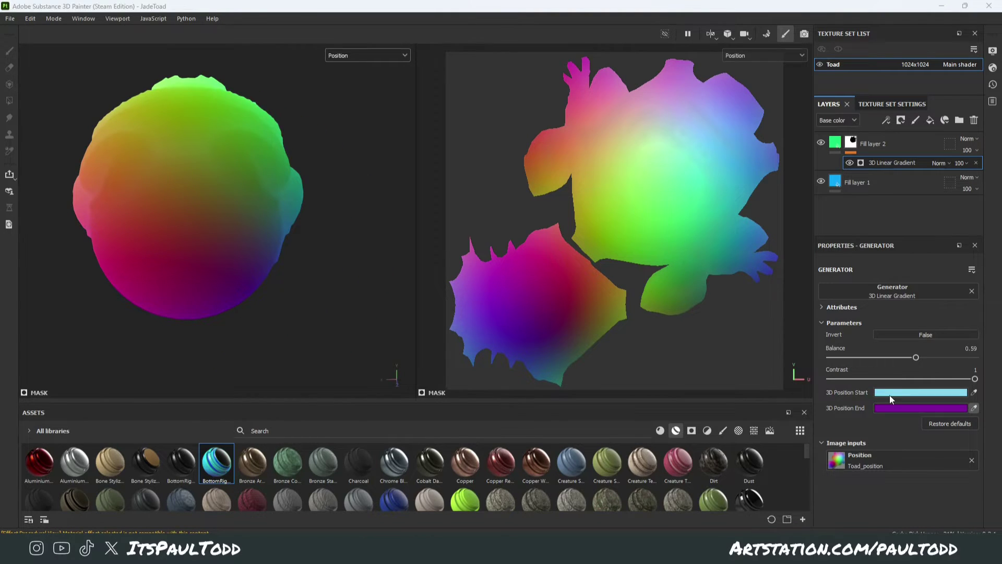
{"action": "left_click", "coordinate": [212, 266]}
Return the viewport display to Material.
{"action": "left_click", "coordinate": [353, 56]}
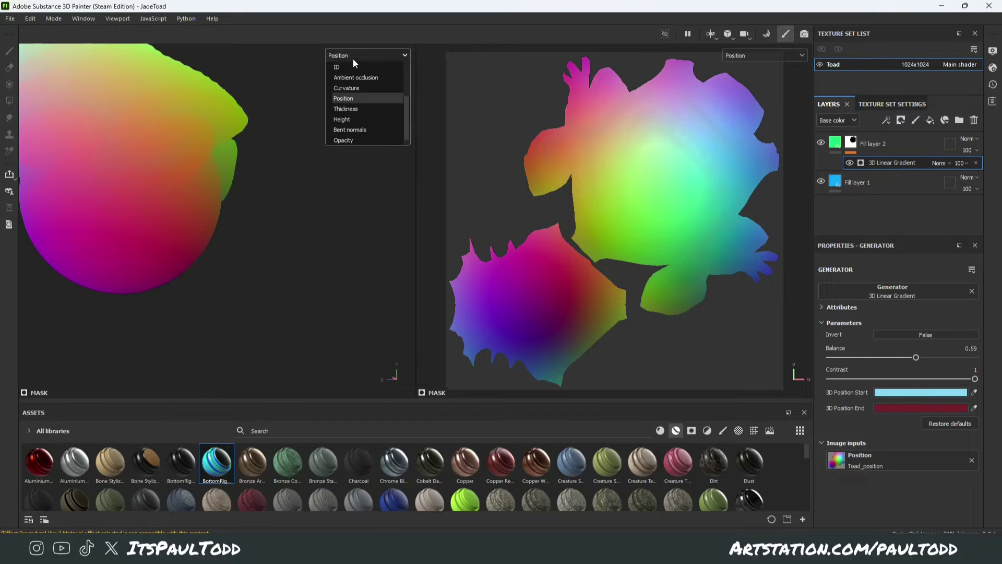
{"action": "scroll", "coordinate": [355, 74], "scroll_direction": "up", "scroll_amount": 3}
{"action": "left_click", "coordinate": [355, 76]}
{"action": "left_click_drag", "start_coordinate": [227, 184], "coordinate": [93, 136], "text": "alt"}
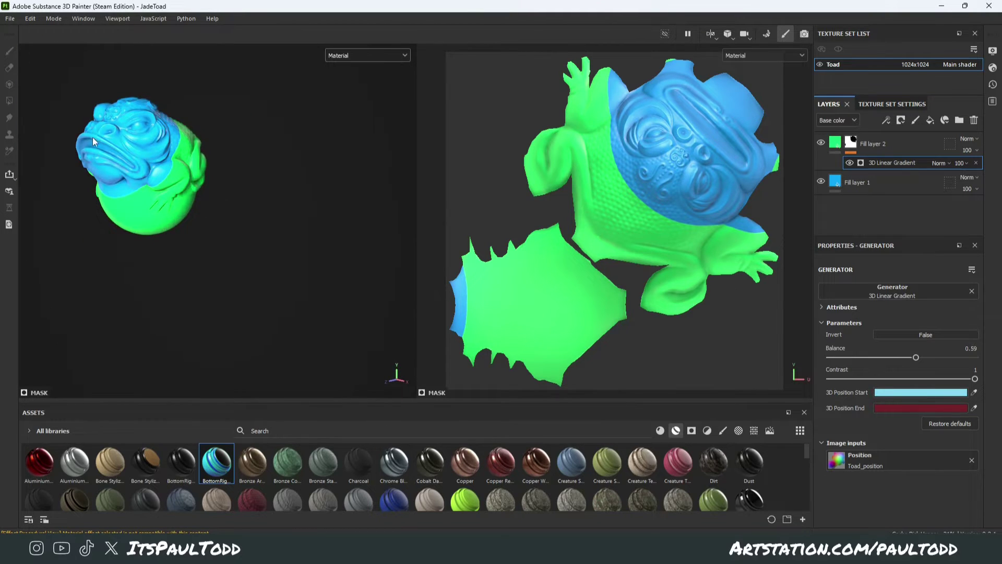
Lower the gradient Contrast from 1 to 0 for a smooth blue-to-green blend.
{"action": "left_click_drag", "start_coordinate": [136, 162], "coordinate": [178, 158], "text": "alt"}
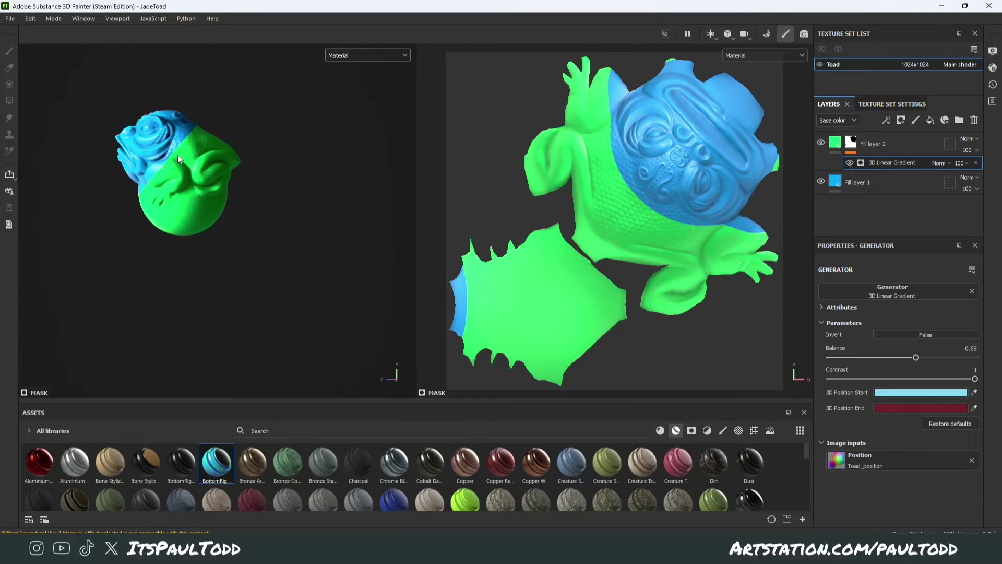
{"action": "left_click_drag", "start_coordinate": [220, 186], "coordinate": [157, 163], "text": "alt"}
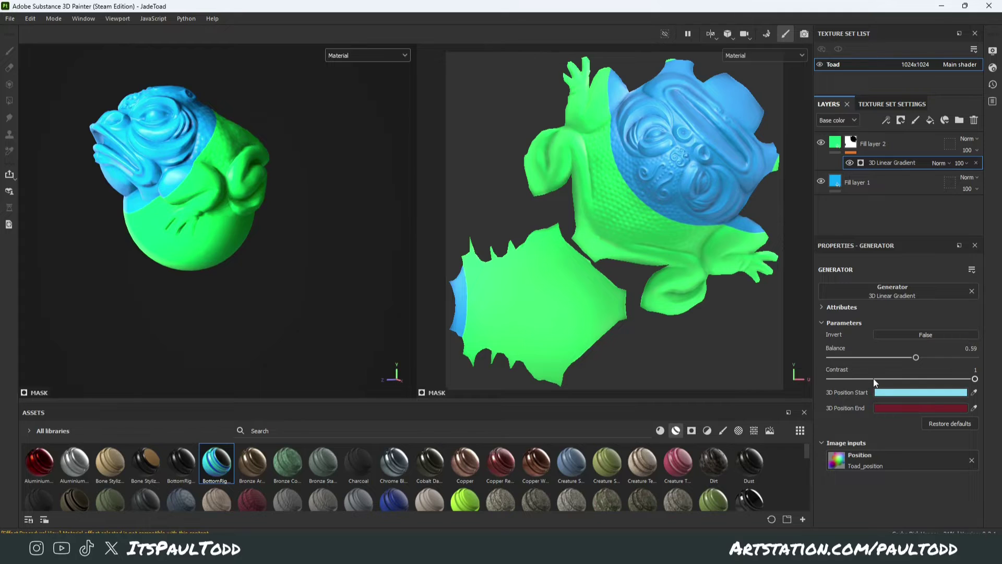
{"action": "left_click_drag", "start_coordinate": [874, 379], "coordinate": [812, 377]}
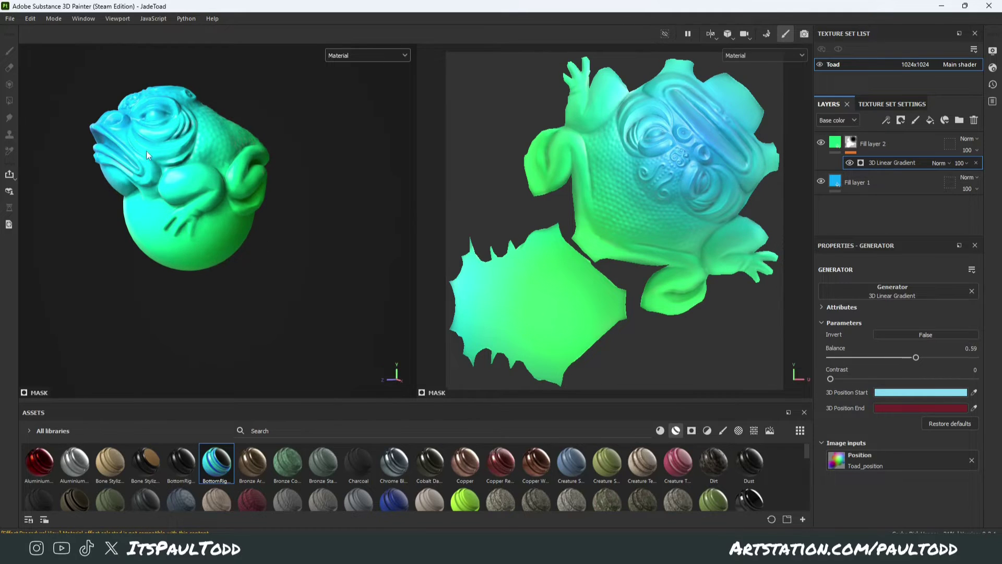
{"action": "left_click_drag", "start_coordinate": [221, 270], "coordinate": [199, 205], "text": "alt"}
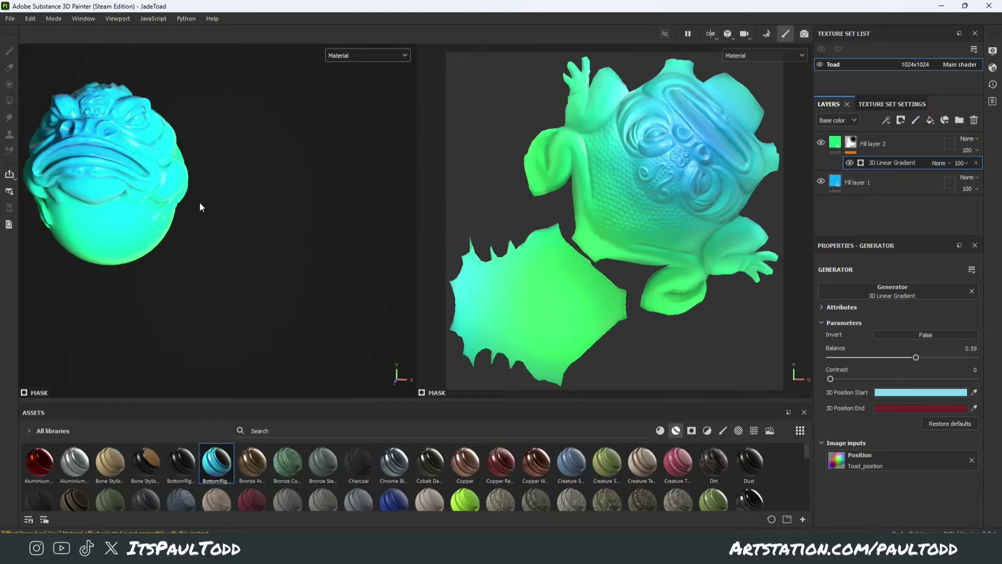
Frame the toad and switch the viewport display to the Position map.
{"action": "key", "text": "f"}
{"action": "left_click", "coordinate": [368, 55]}
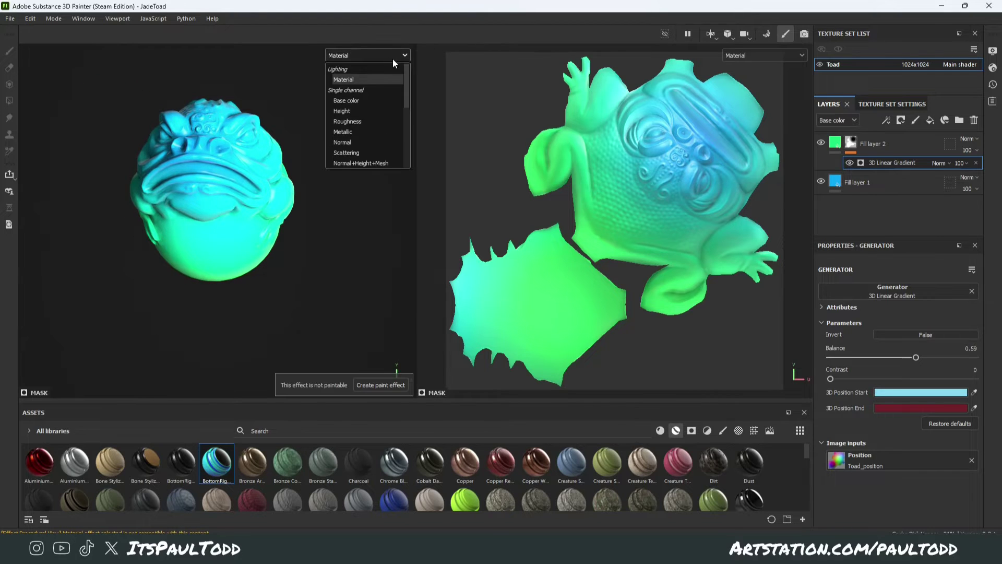
{"action": "scroll", "coordinate": [374, 152], "scroll_direction": "down", "scroll_amount": 2}
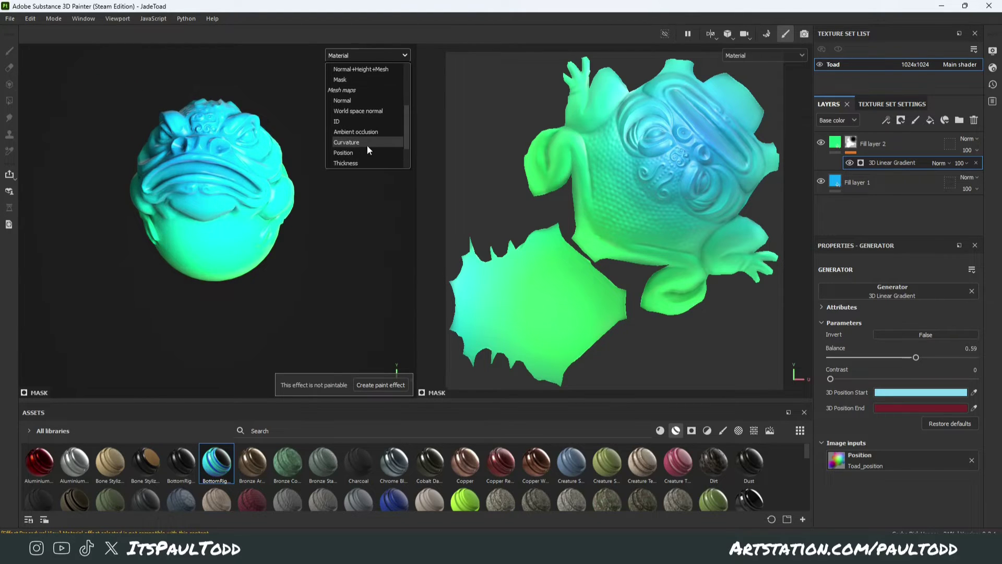
{"action": "left_click", "coordinate": [368, 152]}
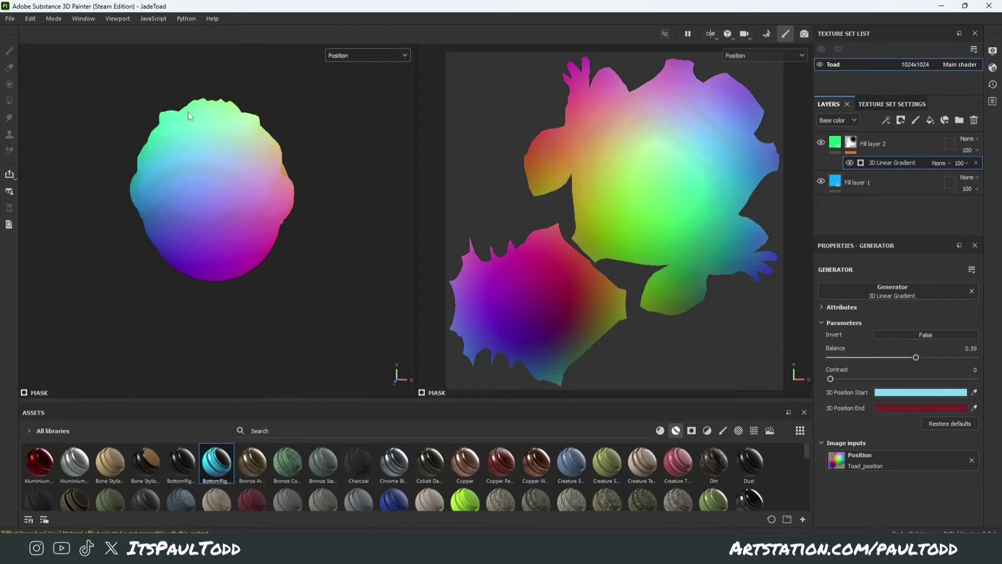
Eyedrop 3D Position Start on the head's light cyan and End on the purple bottom.
{"action": "left_click", "coordinate": [973, 392]}
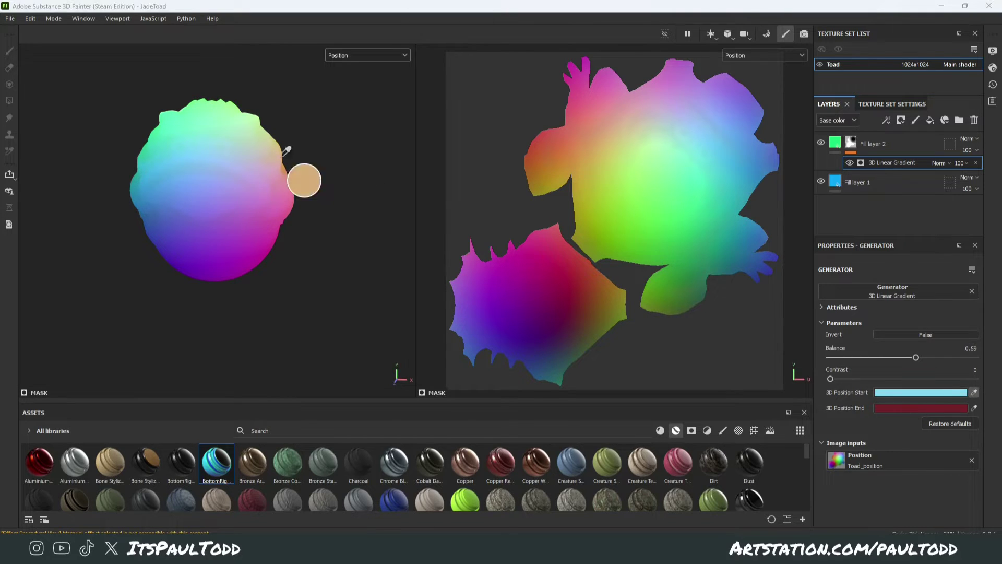
{"action": "left_click", "coordinate": [220, 138]}
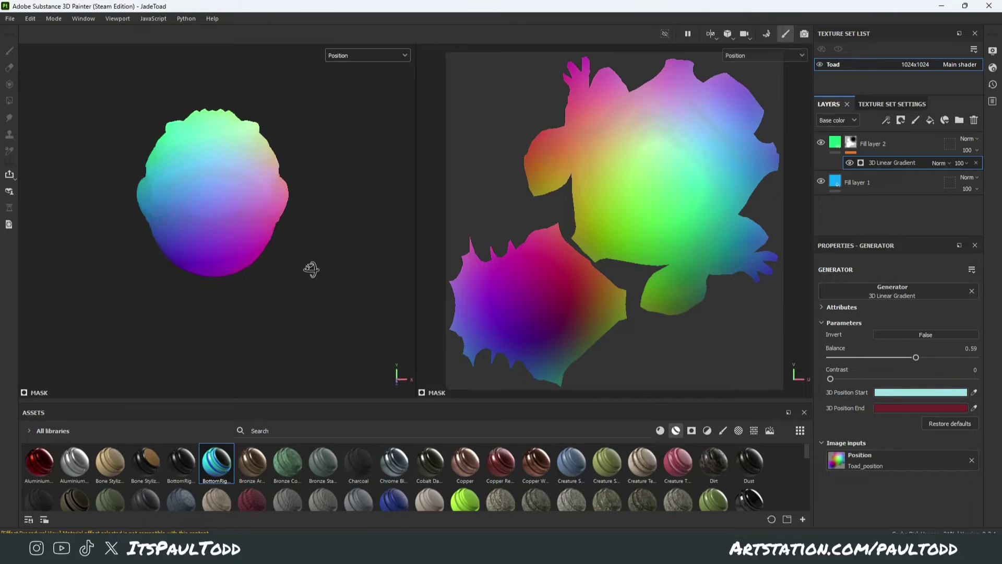
{"action": "left_click", "coordinate": [973, 406]}
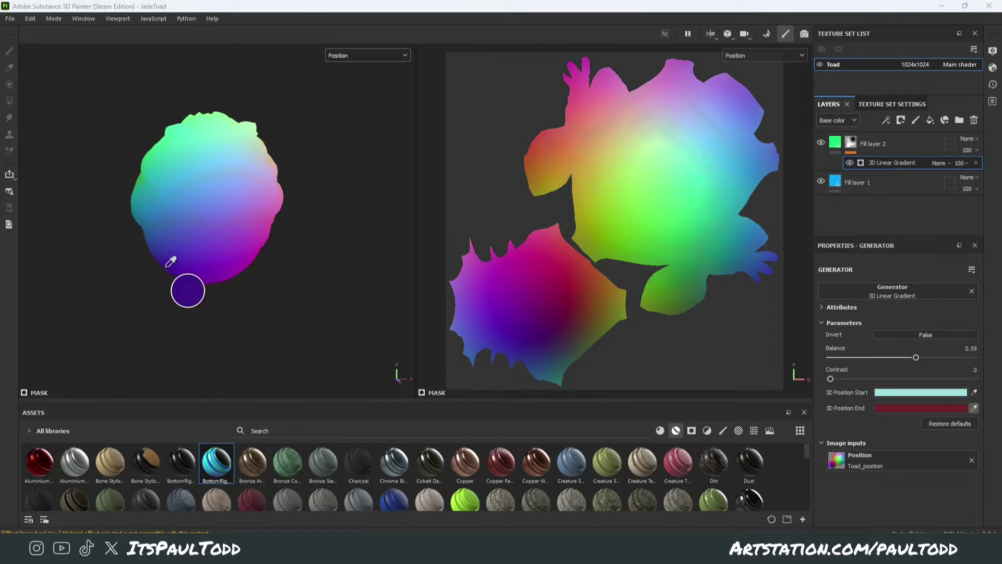
{"action": "left_click", "coordinate": [186, 284]}
Switch the viewport back to Material display.
{"action": "left_click", "coordinate": [335, 56]}
{"action": "left_click", "coordinate": [345, 76]}
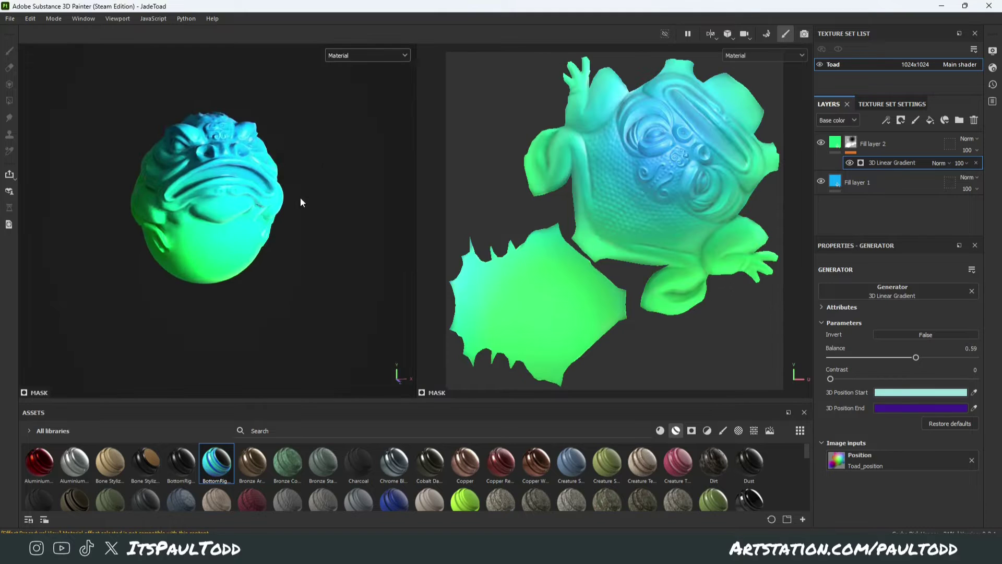
{"action": "left_click_drag", "start_coordinate": [300, 197], "coordinate": [207, 198], "text": "alt"}
Open the 3D Position End colour picker, showing the current purple 3F2391.
{"action": "scroll", "coordinate": [224, 161], "scroll_direction": "up", "scroll_amount": 3}
{"action": "left_click_drag", "start_coordinate": [217, 317], "coordinate": [246, 243], "text": "alt"}
{"action": "left_click", "coordinate": [388, 55]}
{"action": "scroll", "coordinate": [367, 138], "scroll_direction": "down", "scroll_amount": 3}
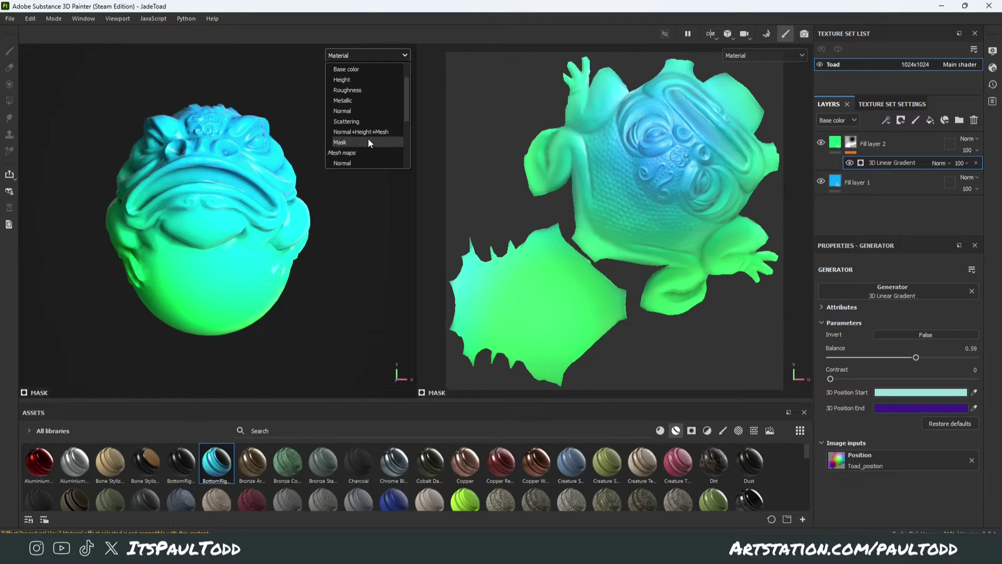
{"action": "left_click_drag", "start_coordinate": [307, 156], "coordinate": [326, 225], "text": "alt"}
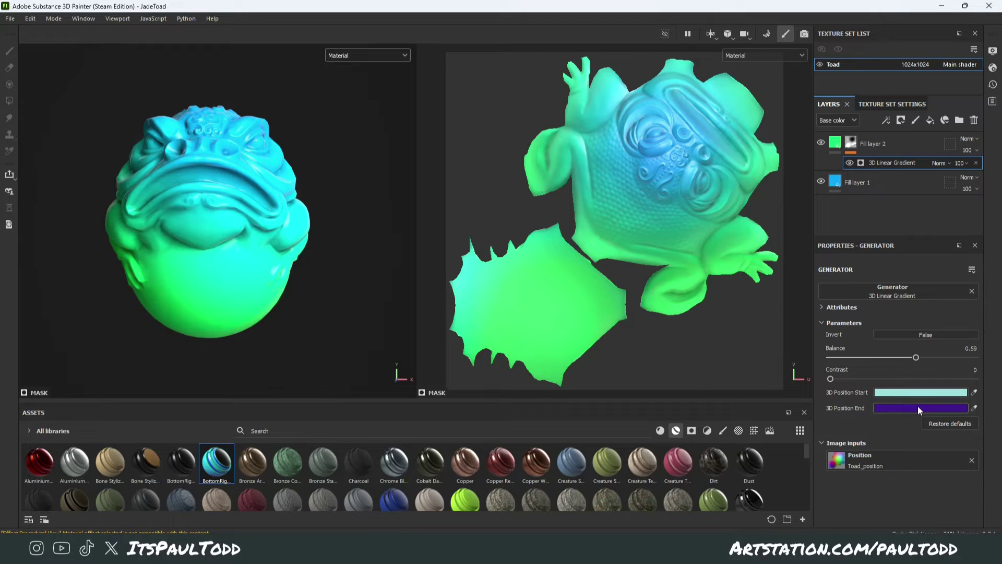
{"action": "left_click", "coordinate": [384, 56]}
{"action": "left_click", "coordinate": [360, 55]}
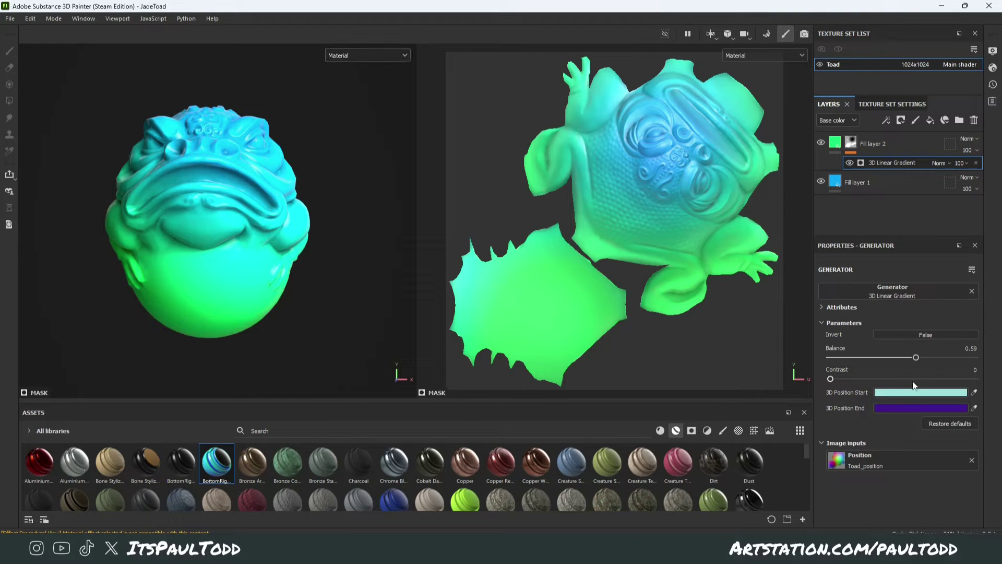
{"action": "left_click", "coordinate": [904, 410]}
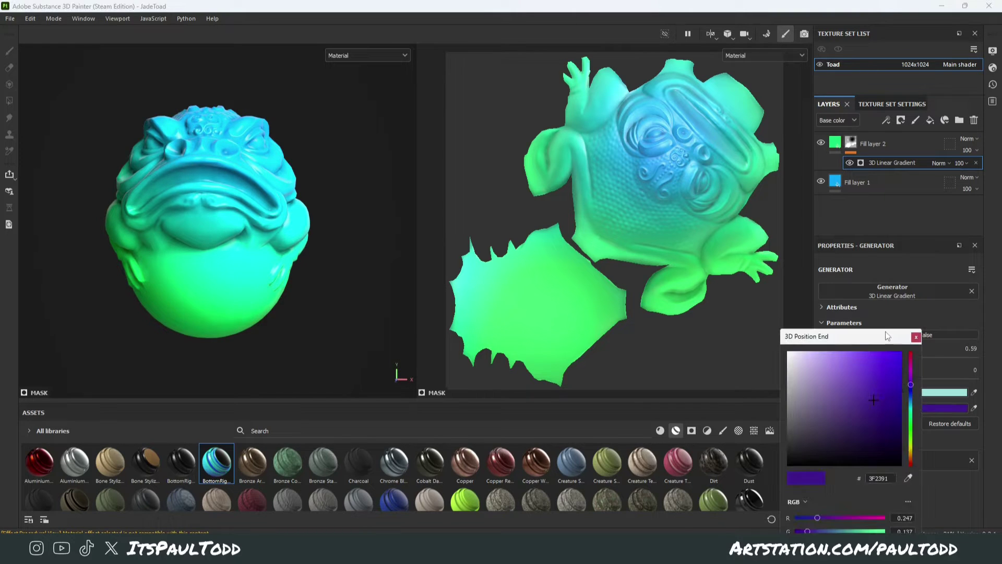
Set the gradient end colour to black, the start colour to red FF0000, and Contrast to 1.
{"action": "left_click_drag", "start_coordinate": [760, 408], "coordinate": [791, 437]}
{"action": "left_click", "coordinate": [780, 307]}
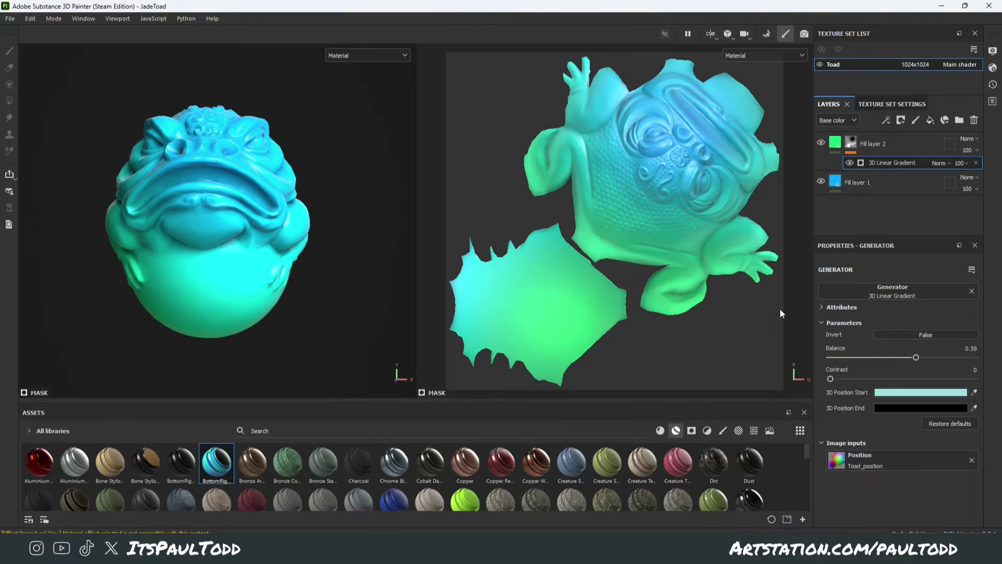
{"action": "left_click", "coordinate": [902, 392]}
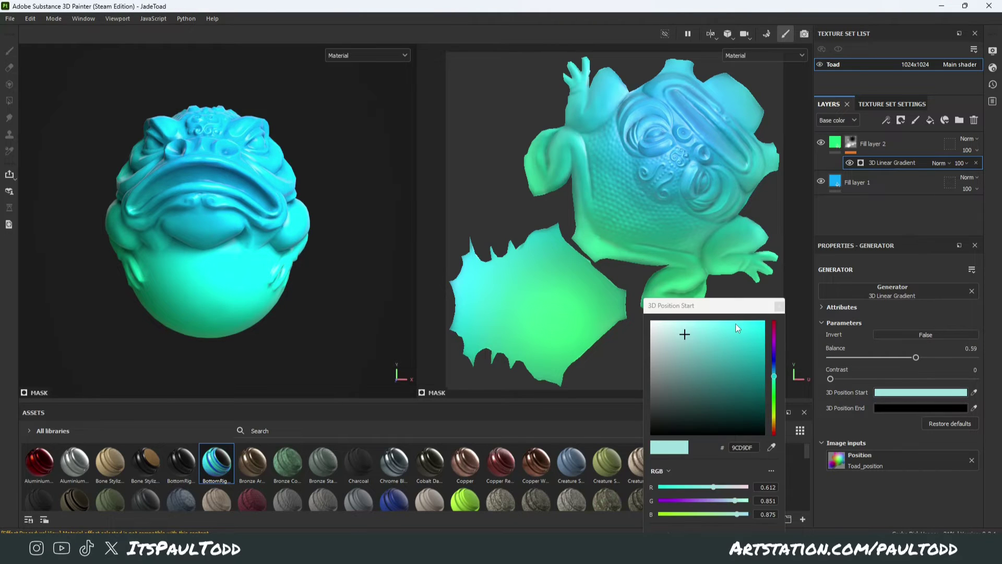
{"action": "left_click_drag", "start_coordinate": [735, 305], "coordinate": [678, 169]}
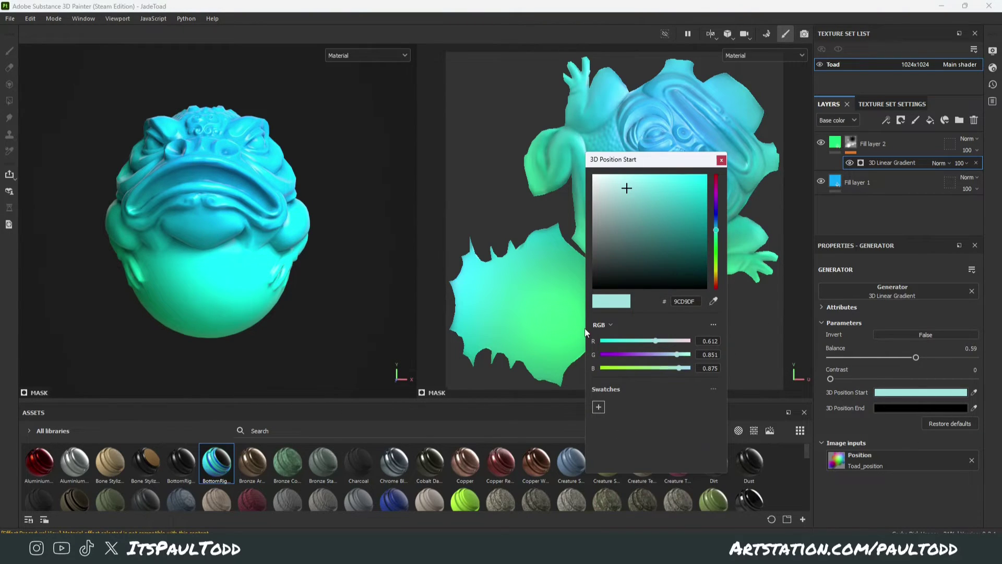
{"action": "left_click_drag", "start_coordinate": [668, 341], "coordinate": [569, 366]}
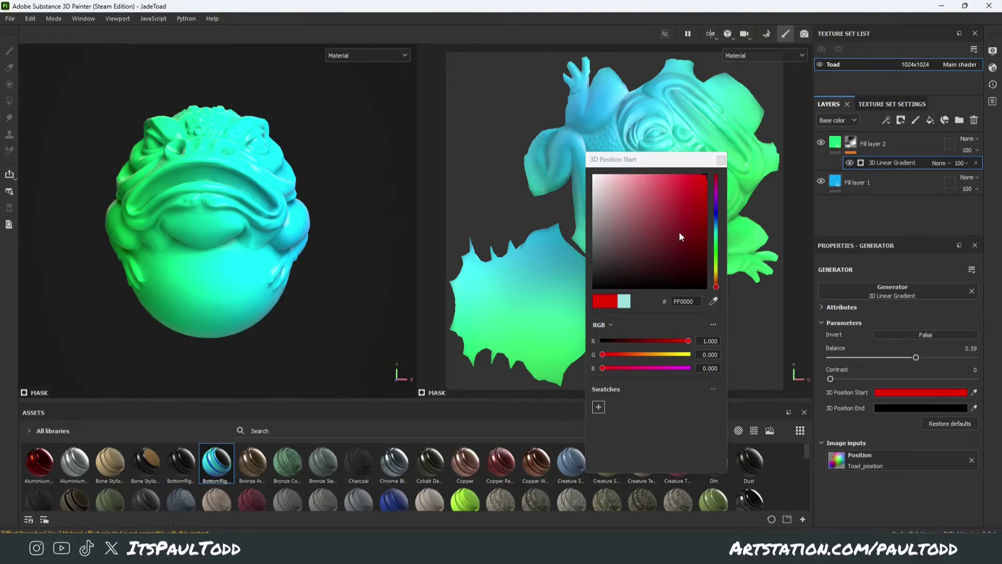
{"action": "left_click", "coordinate": [721, 160]}
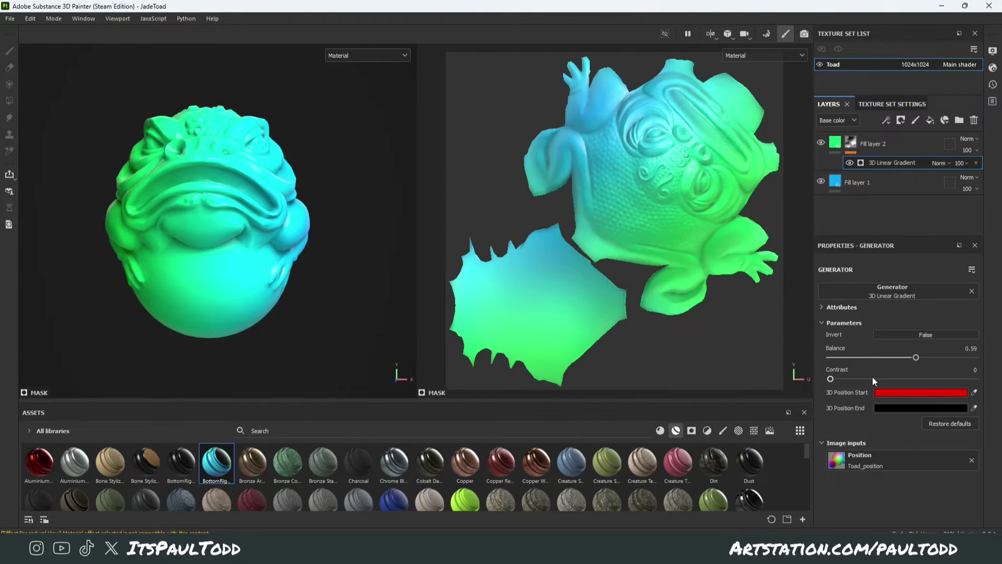
{"action": "left_click_drag", "start_coordinate": [872, 378], "coordinate": [976, 379]}
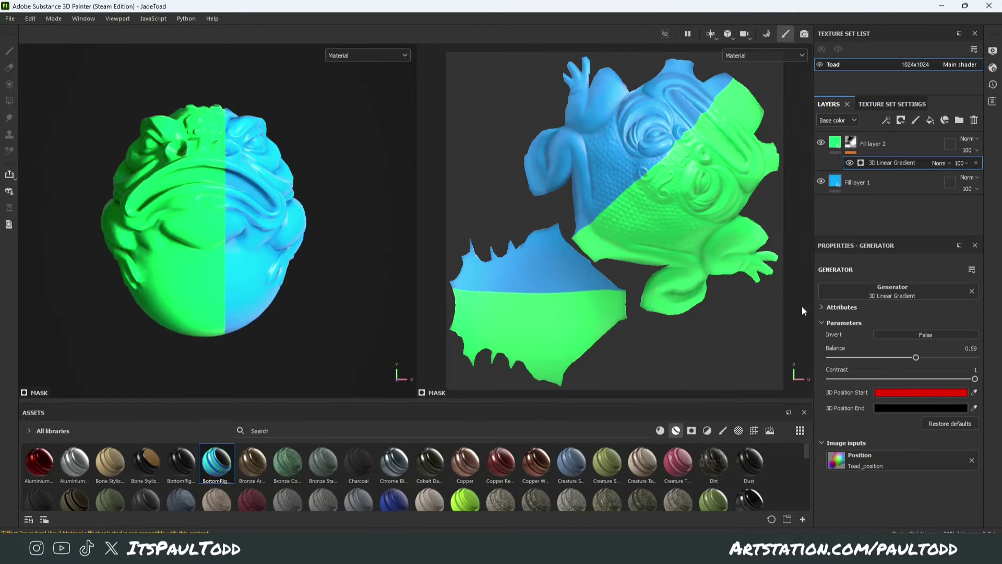
Set the gradient Balance to 0.5.
{"action": "double_click", "coordinate": [970, 349]}
{"action": "type", "text": "0.5"}
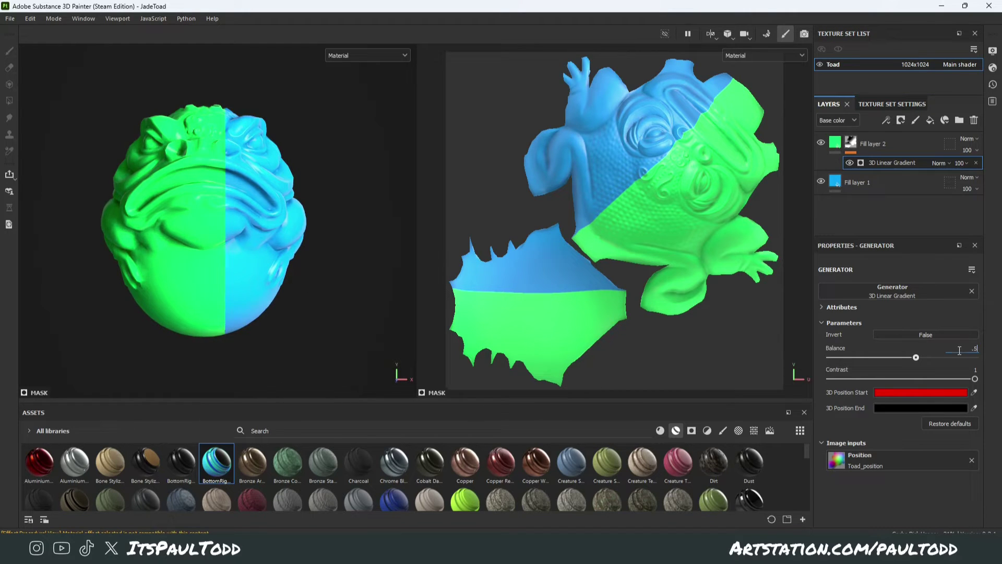
{"action": "key", "text": "Return"}
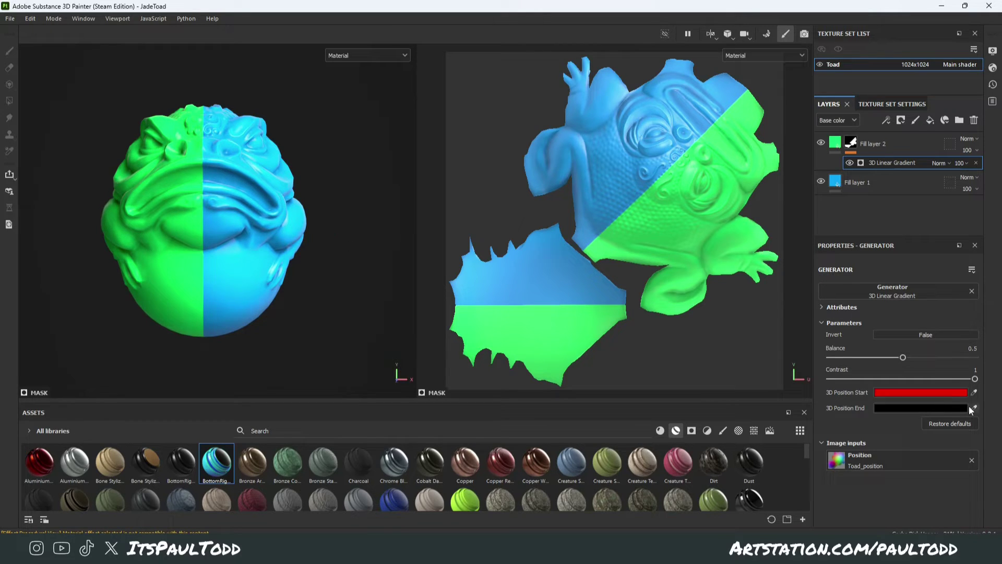
Toggle mask Invert on and off, leaving it False, and bring up the 3D Position Start colour.
{"action": "left_click", "coordinate": [949, 335]}
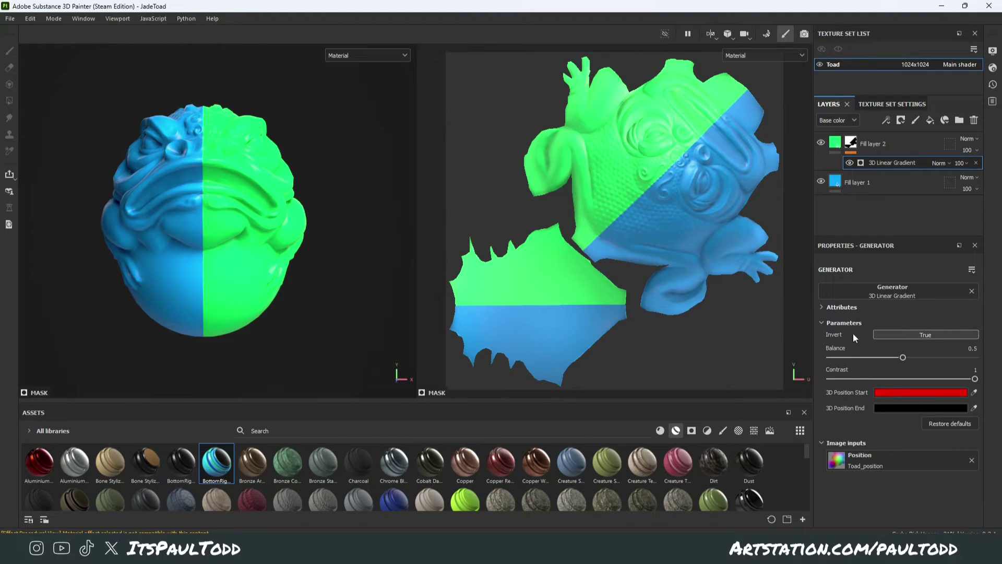
{"action": "left_click", "coordinate": [902, 336]}
{"action": "left_click", "coordinate": [902, 336]}
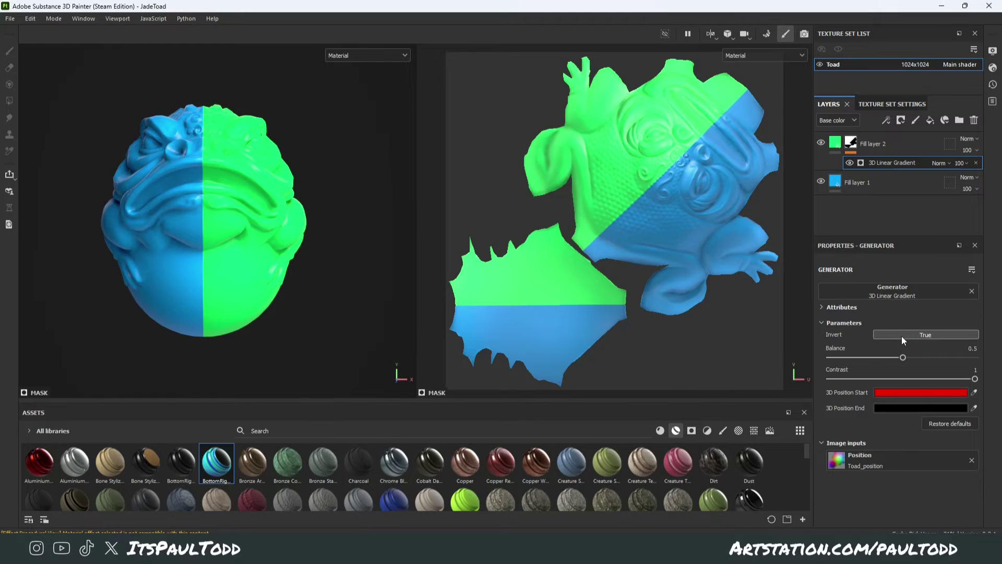
{"action": "left_click", "coordinate": [901, 336]}
{"action": "left_click", "coordinate": [901, 336]}
{"action": "left_click", "coordinate": [901, 336]}
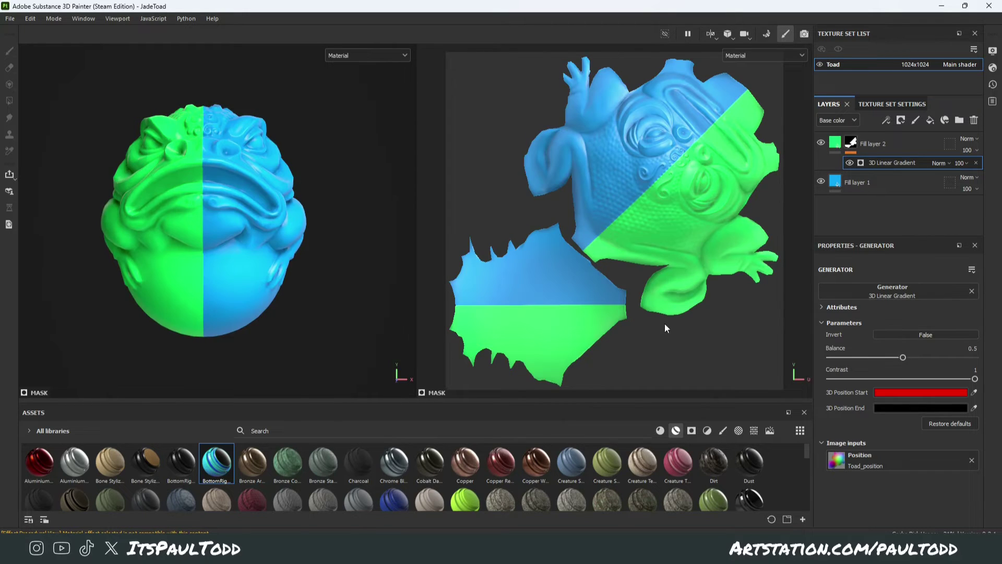
{"action": "left_click", "coordinate": [887, 393]}
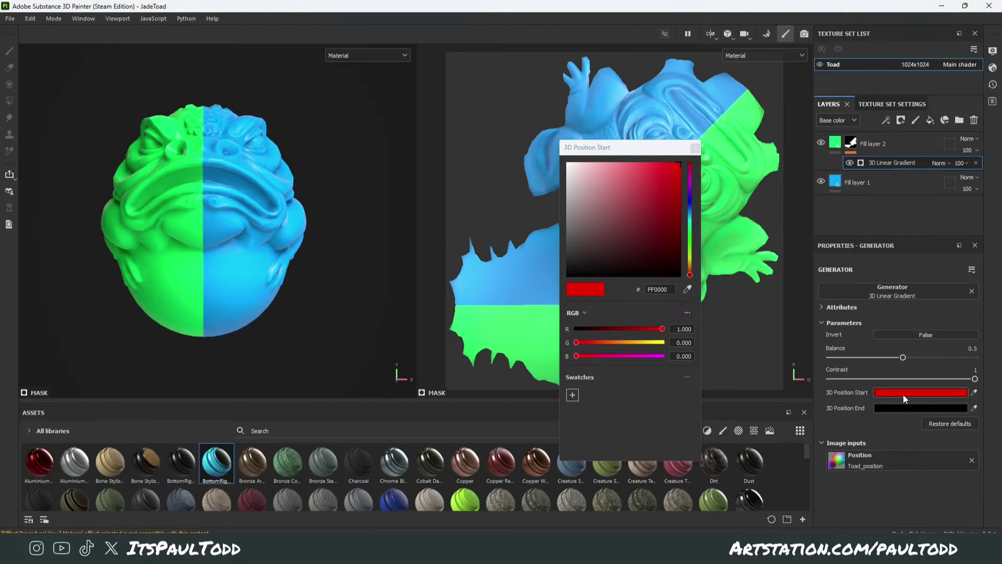
Try a green start colour, then set the gradient start to pure blue 0000FF.
{"action": "left_click_drag", "start_coordinate": [662, 329], "coordinate": [523, 319]}
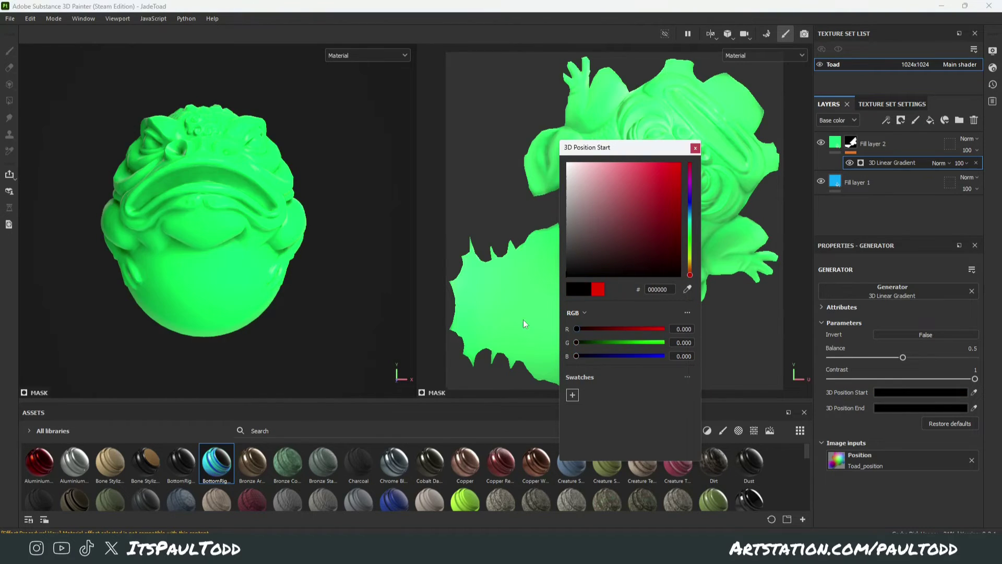
{"action": "left_click_drag", "start_coordinate": [606, 342], "coordinate": [665, 343]}
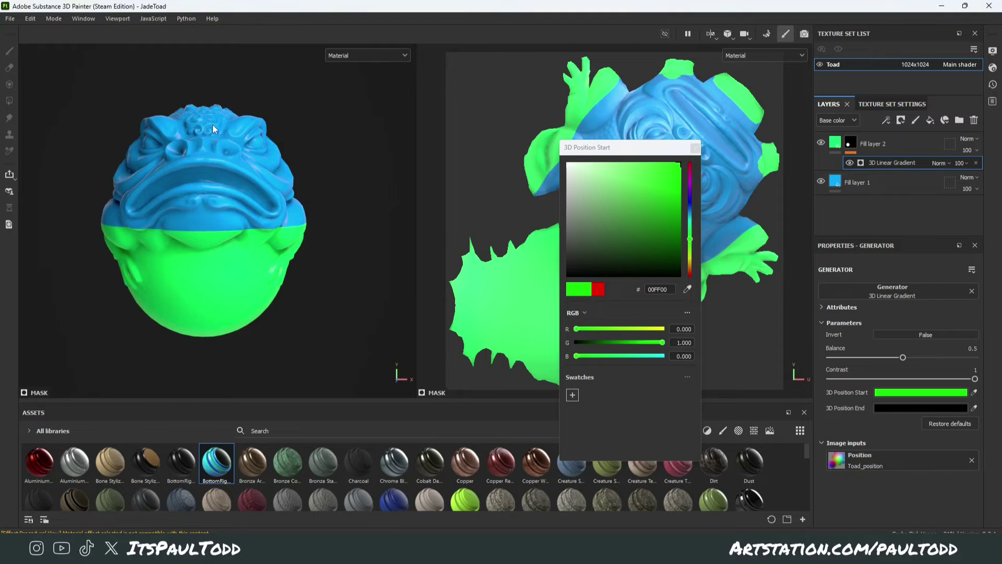
{"action": "left_click_drag", "start_coordinate": [212, 124], "coordinate": [325, 251], "text": "alt"}
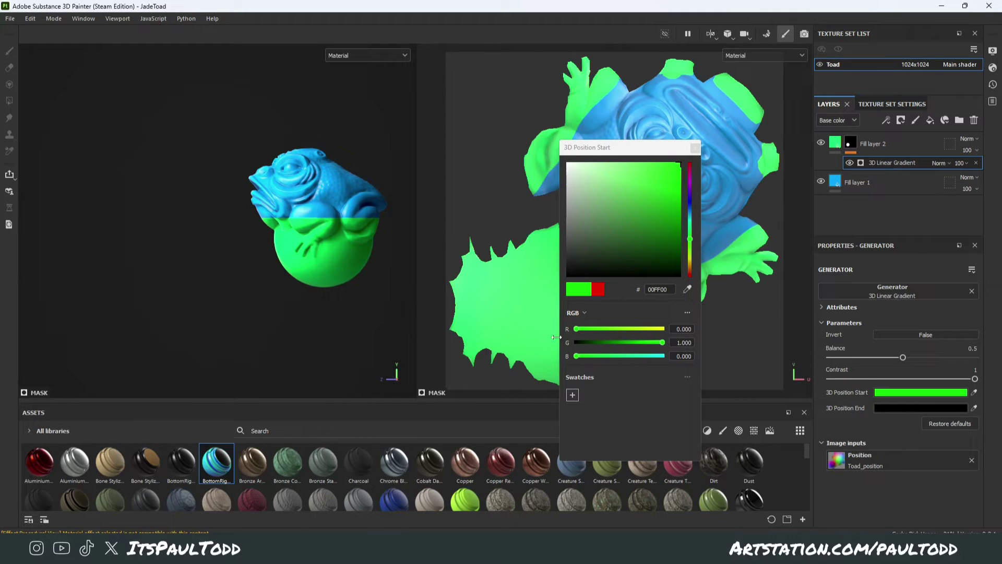
{"action": "left_click_drag", "start_coordinate": [590, 344], "coordinate": [681, 358]}
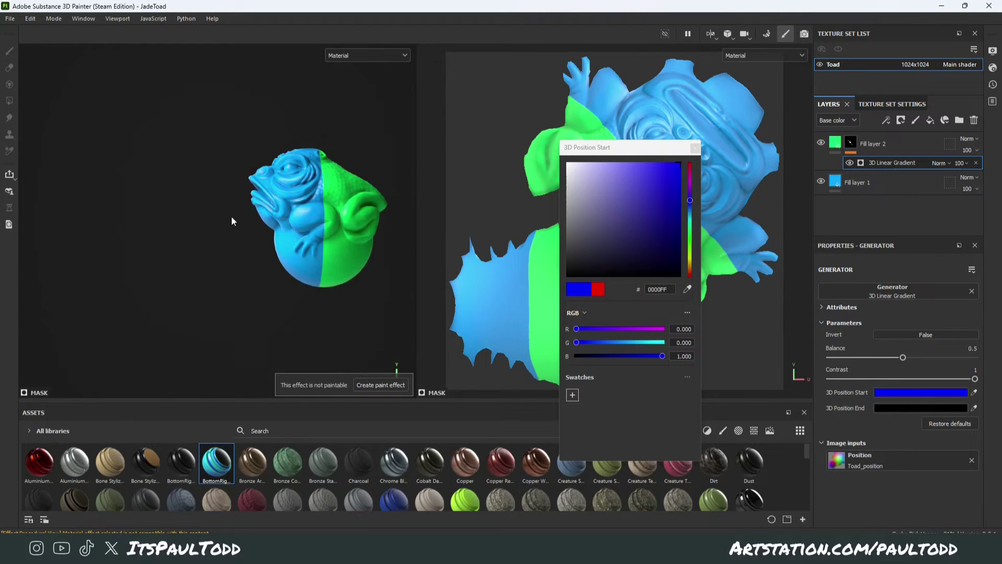
{"action": "left_click_drag", "start_coordinate": [231, 216], "coordinate": [386, 251], "text": "alt"}
{"action": "left_click_drag", "start_coordinate": [535, 298], "coordinate": [580, 315], "text": "alt"}
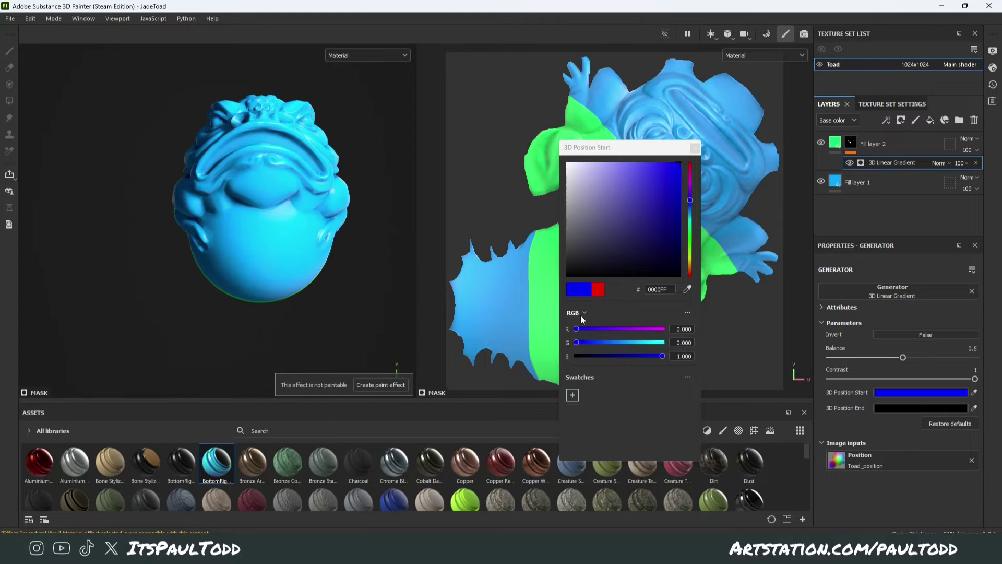
Briefly test a magenta start colour, return it to pure blue, and drop Contrast to 0.
{"action": "left_click_drag", "start_coordinate": [657, 333], "coordinate": [670, 330]}
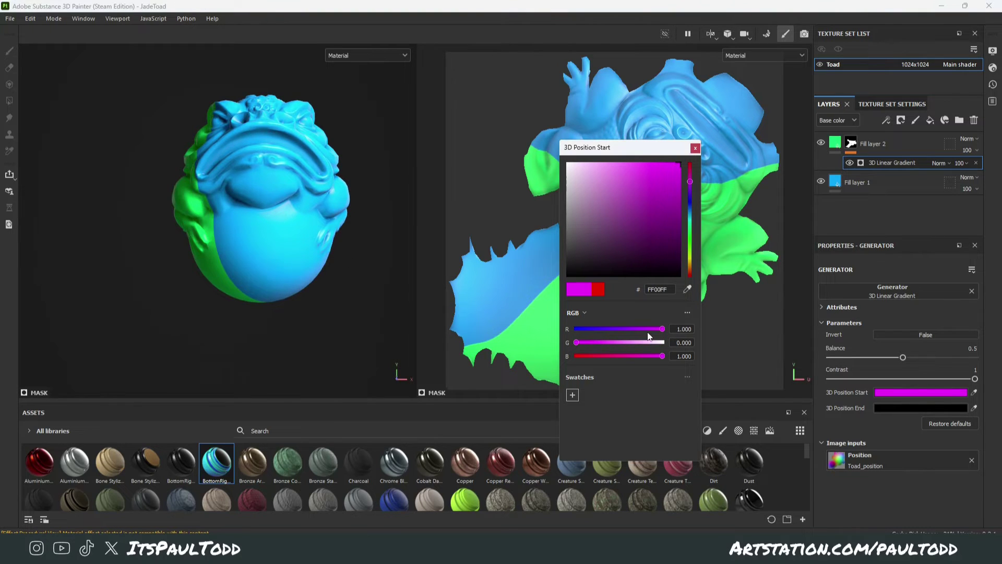
{"action": "left_click_drag", "start_coordinate": [303, 293], "coordinate": [291, 273], "text": "alt"}
{"action": "left_click_drag", "start_coordinate": [289, 224], "coordinate": [415, 274], "text": "alt"}
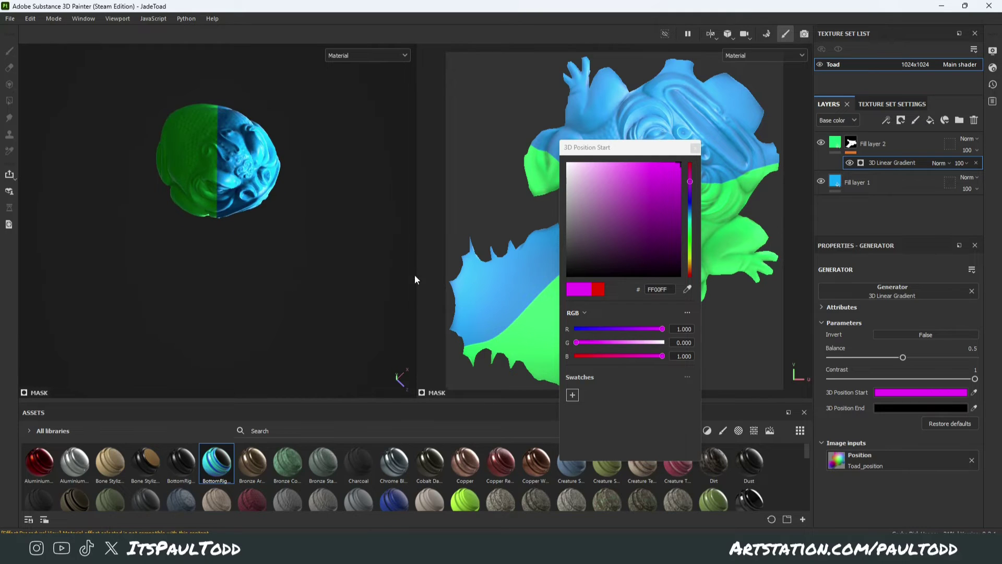
{"action": "left_click_drag", "start_coordinate": [167, 160], "coordinate": [411, 302], "text": "alt"}
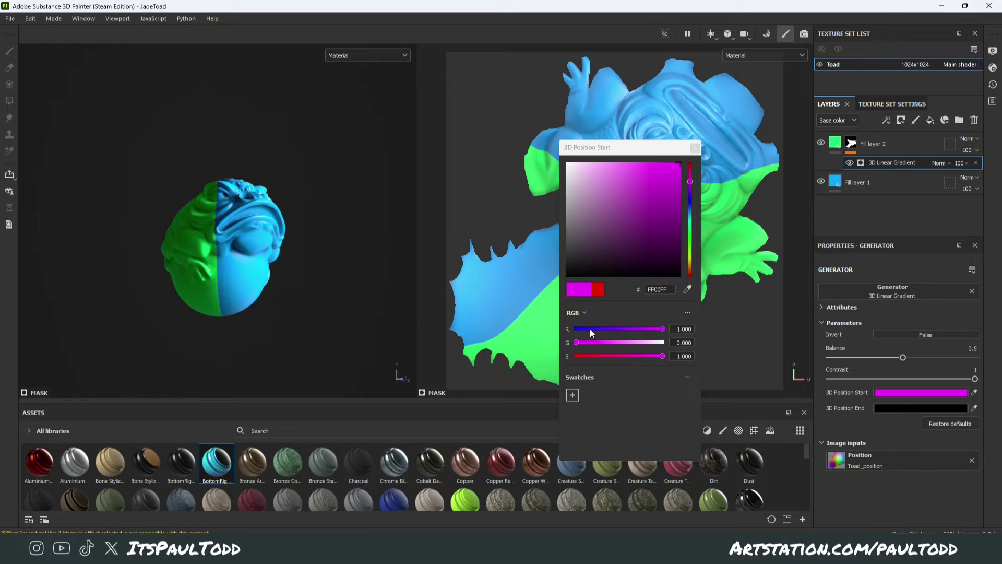
{"action": "left_click_drag", "start_coordinate": [585, 328], "coordinate": [547, 325]}
{"action": "left_click_drag", "start_coordinate": [313, 293], "coordinate": [445, 308], "text": "alt"}
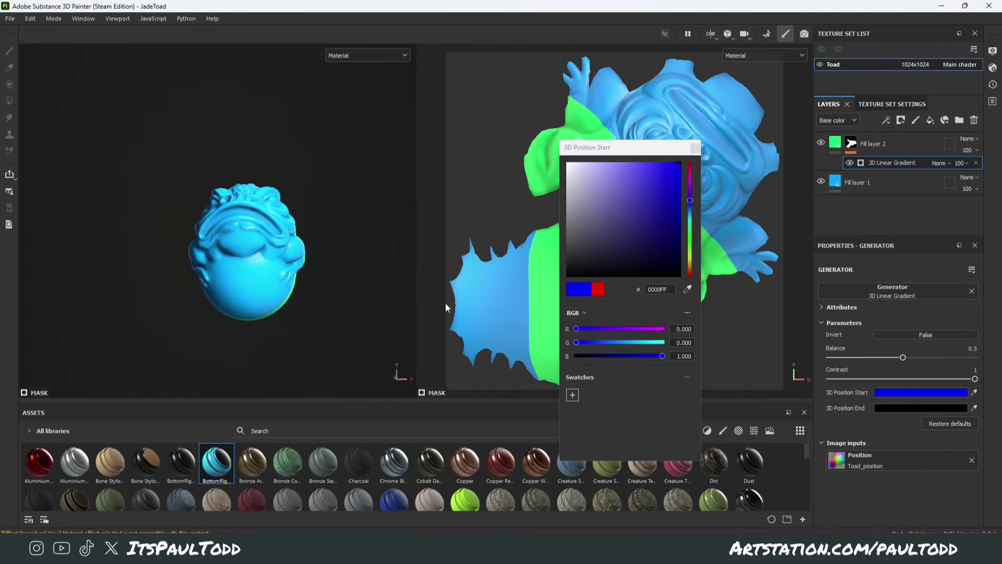
{"action": "left_click_drag", "start_coordinate": [380, 311], "coordinate": [574, 340], "text": "alt"}
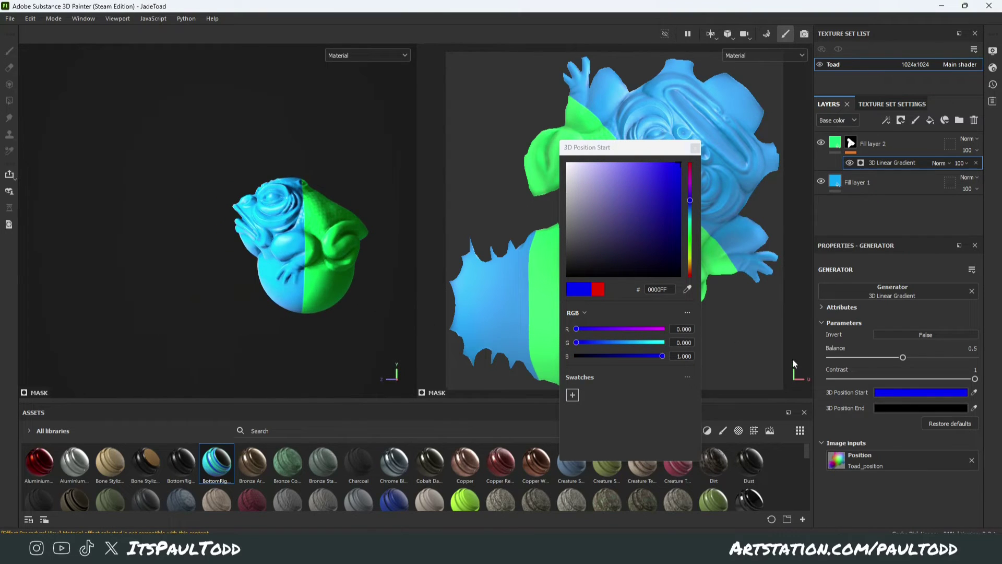
{"action": "left_click_drag", "start_coordinate": [867, 378], "coordinate": [267, 234]}
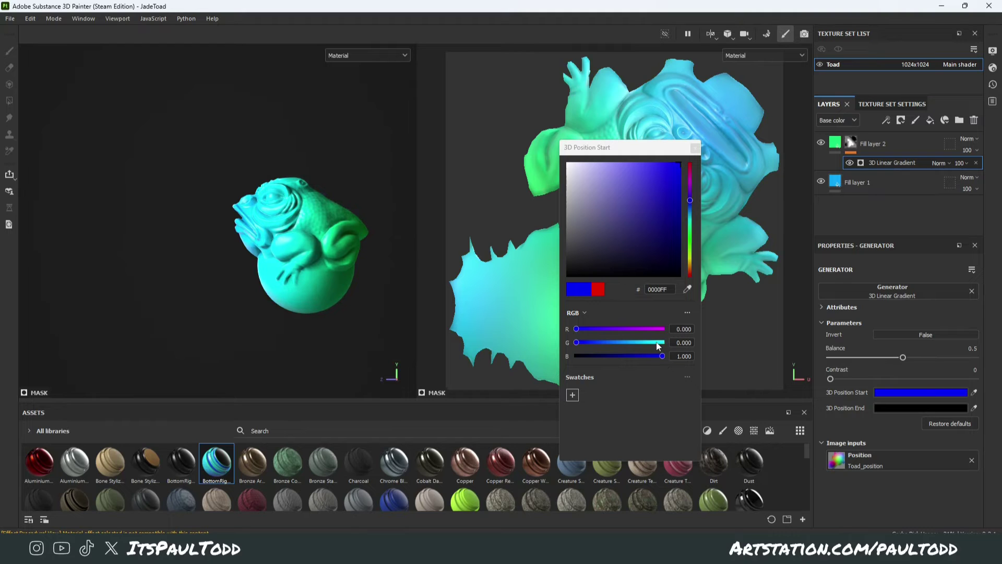
Test black and then red as the start colour, undoing the red.
{"action": "left_click_drag", "start_coordinate": [662, 356], "coordinate": [561, 357]}
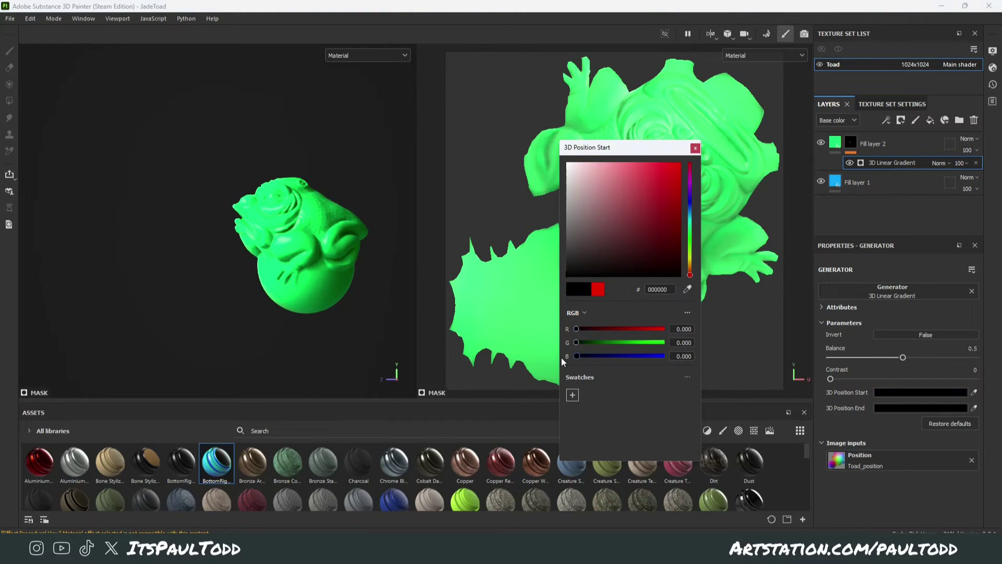
{"action": "left_click_drag", "start_coordinate": [371, 342], "coordinate": [352, 361], "text": "alt"}
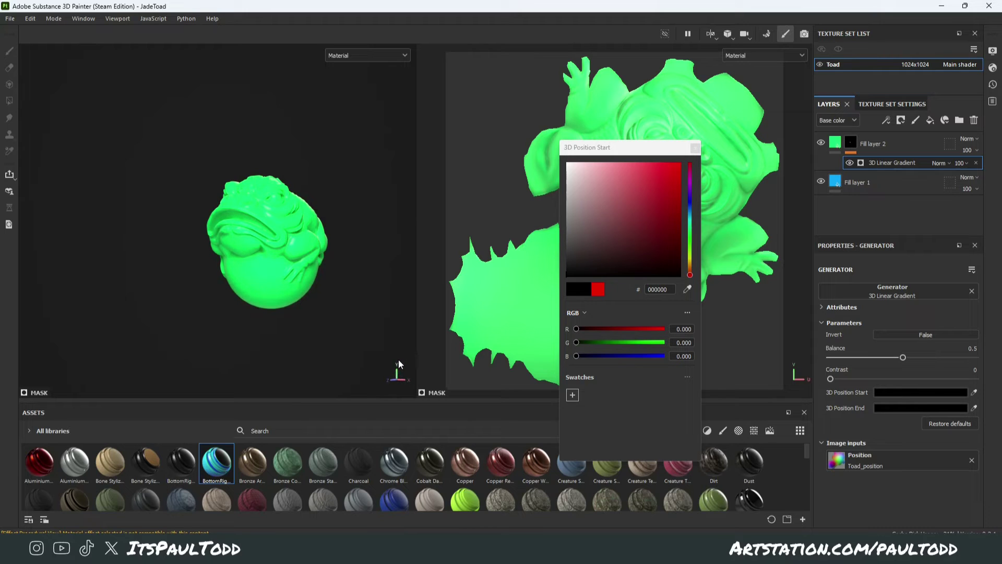
{"action": "left_click_drag", "start_coordinate": [391, 381], "coordinate": [315, 344], "text": "alt"}
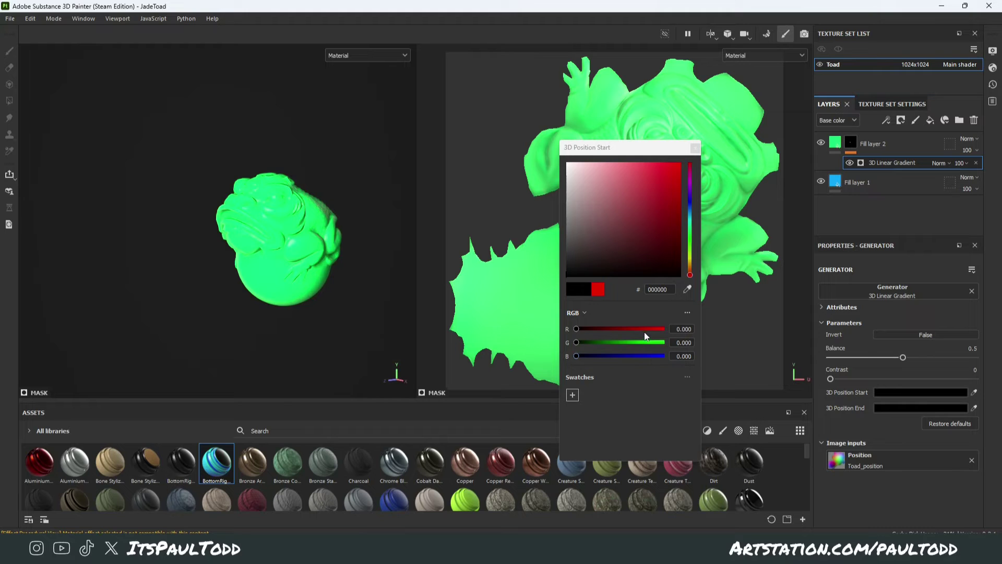
{"action": "left_click", "coordinate": [669, 328]}
{"action": "left_click_drag", "start_coordinate": [396, 313], "coordinate": [359, 278], "text": "alt"}
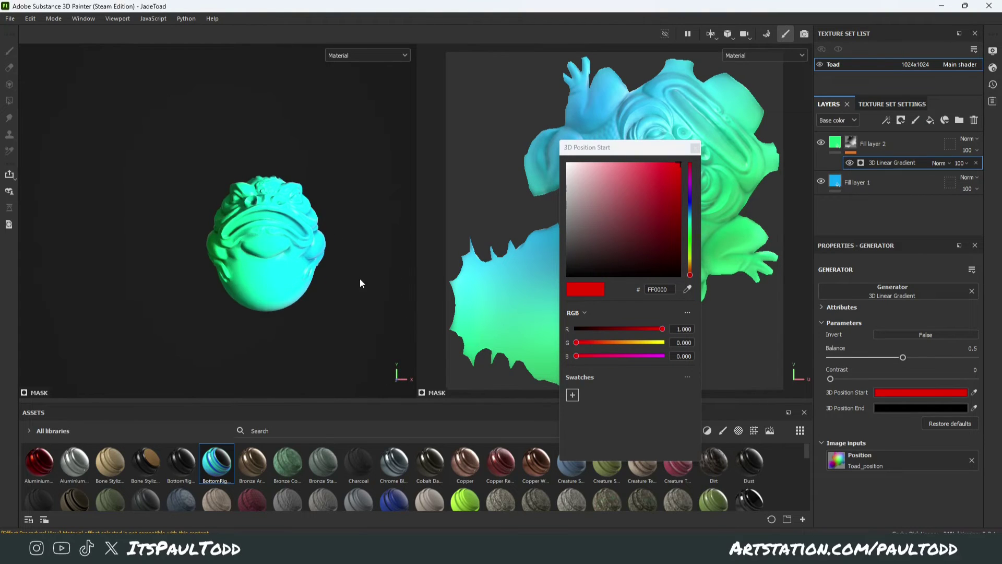
{"action": "key", "text": "ctrl+z"}
Try green, then return the start colour to blue 0000FF and close the picker.
{"action": "left_click", "coordinate": [663, 343]}
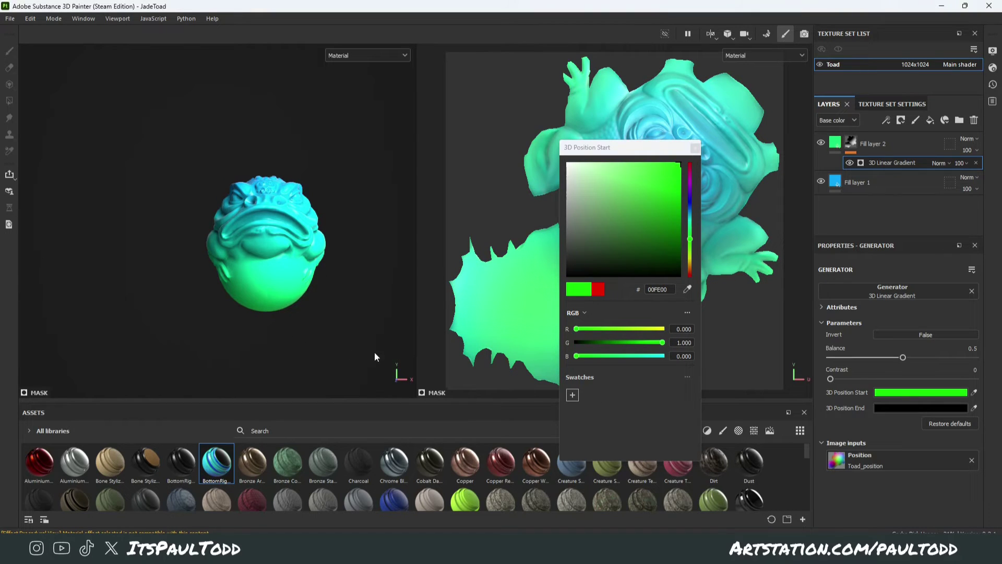
{"action": "left_click_drag", "start_coordinate": [614, 343], "coordinate": [549, 340]}
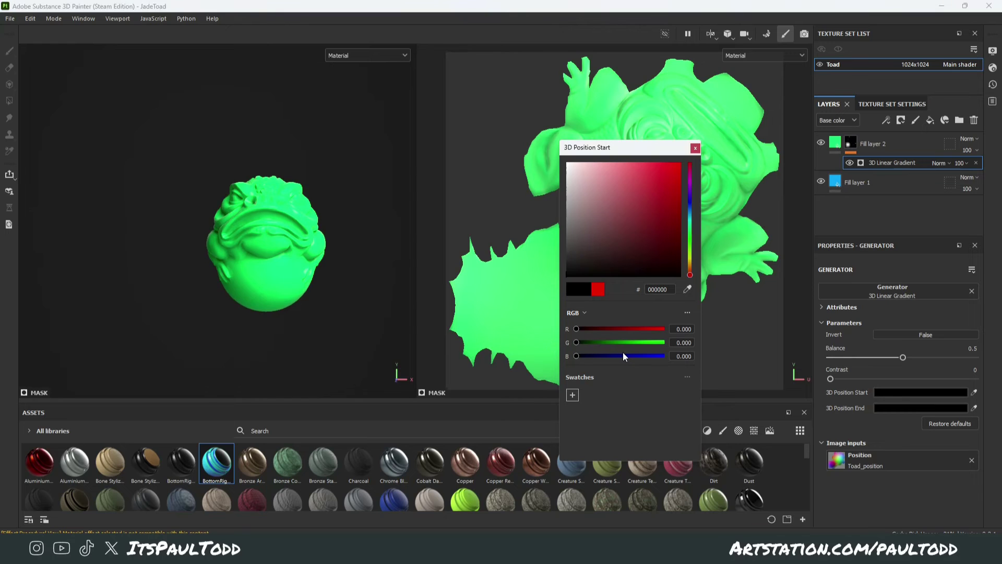
{"action": "left_click_drag", "start_coordinate": [622, 354], "coordinate": [700, 355]}
{"action": "left_click_drag", "start_coordinate": [368, 293], "coordinate": [135, 274], "text": "alt"}
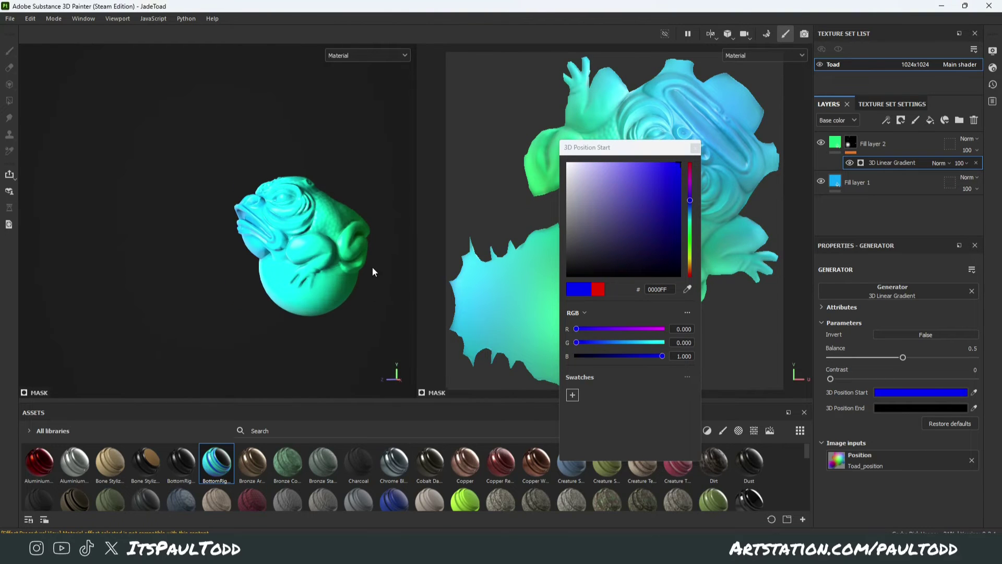
{"action": "left_click_drag", "start_coordinate": [371, 269], "coordinate": [538, 236], "text": "alt"}
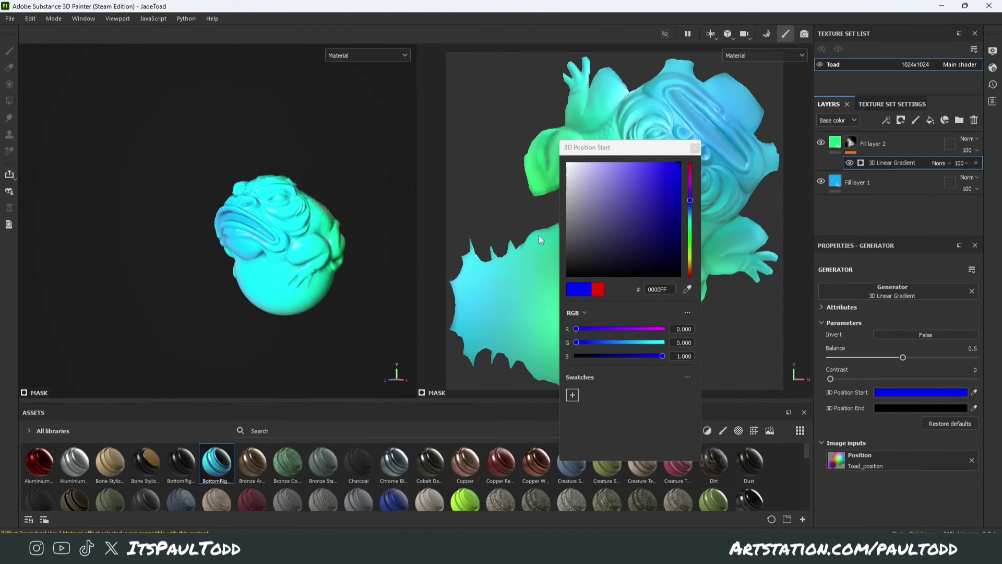
{"action": "left_click", "coordinate": [695, 147]}
Orbit and zoom around the toad to check the soft blue-to-green blend.
{"action": "mouse_move", "coordinate": [319, 242]}
{"action": "left_mouse_down", "text": "alt"}
{"action": "mouse_move", "coordinate": [340, 266]}
{"action": "mouse_move", "coordinate": [304, 274]}
{"action": "mouse_move", "coordinate": [342, 250]}
{"action": "mouse_move", "coordinate": [270, 251]}
{"action": "mouse_move", "coordinate": [323, 265]}
{"action": "mouse_move", "coordinate": [330, 257]}
{"action": "left_mouse_up", "text": "alt"}
{"action": "scroll", "coordinate": [343, 245], "scroll_direction": "up", "scroll_amount": 4}
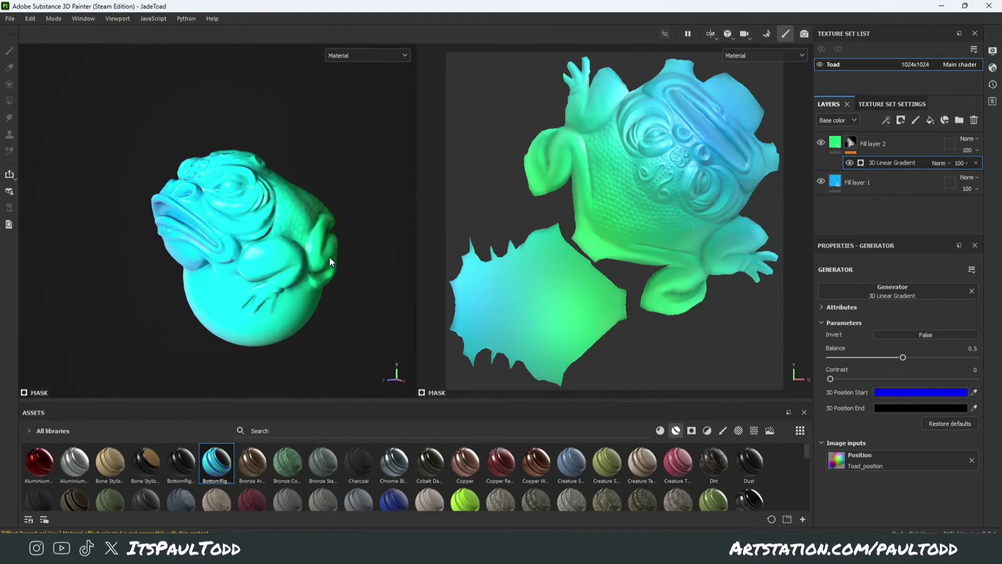
{"action": "scroll", "coordinate": [287, 265], "scroll_direction": "down", "scroll_amount": 3}
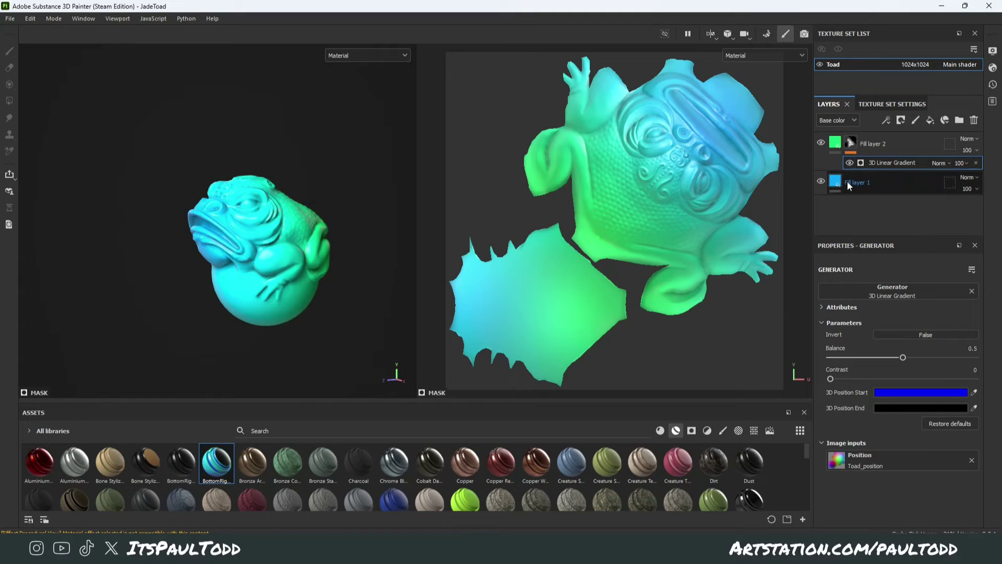
{"action": "scroll", "coordinate": [368, 256], "scroll_direction": "up", "scroll_amount": 2}
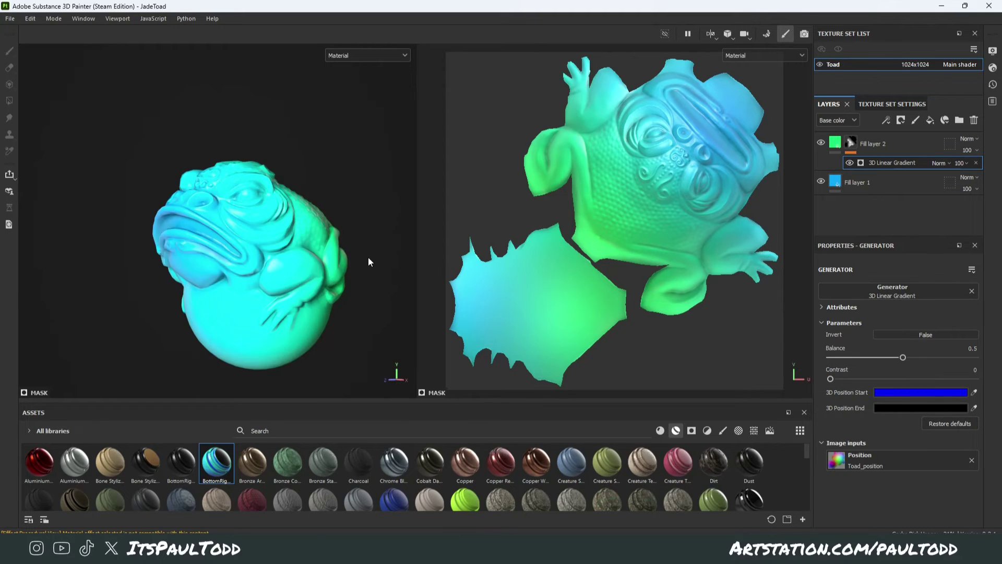
{"action": "left_click_drag", "start_coordinate": [360, 266], "coordinate": [303, 262], "text": "alt"}
{"action": "scroll", "coordinate": [302, 262], "scroll_direction": "down", "scroll_amount": 3}
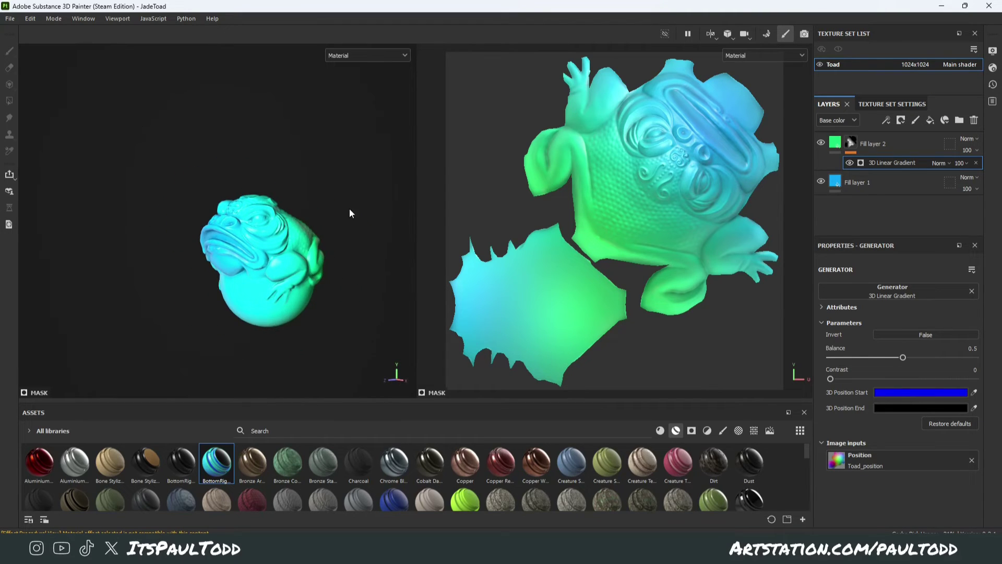
Remove the 3D Linear Gradient generator and search the generator list for 'mas'.
{"action": "left_click", "coordinate": [972, 291]}
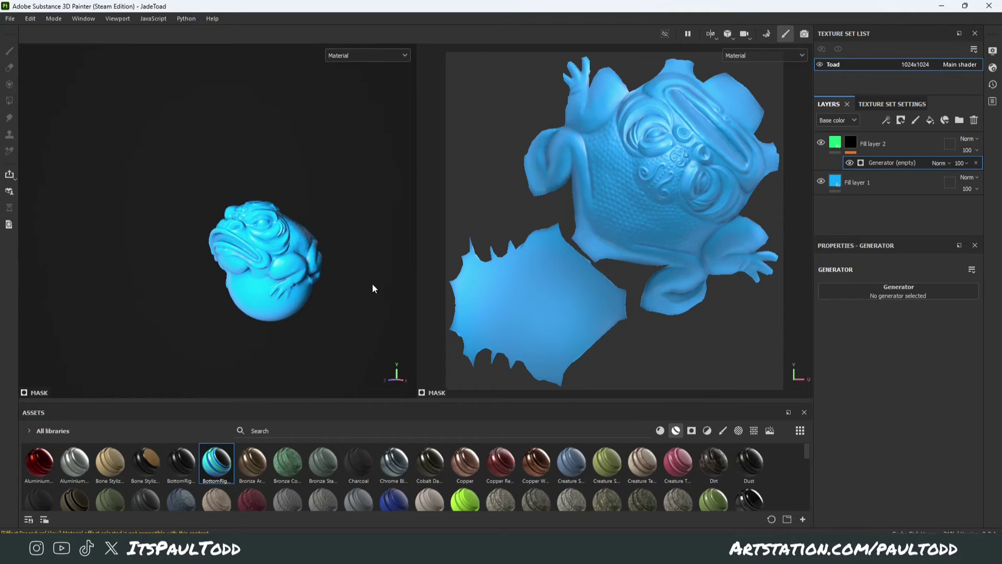
{"action": "scroll", "coordinate": [326, 244], "scroll_direction": "up", "scroll_amount": 2}
{"action": "middle_click_drag", "start_coordinate": [323, 246], "coordinate": [355, 266]}
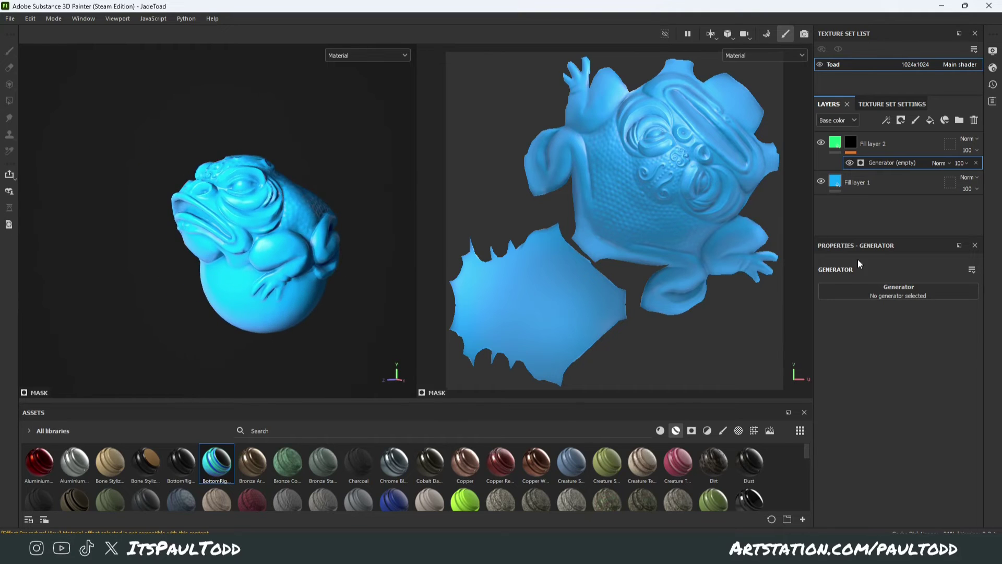
{"action": "left_click", "coordinate": [880, 289]}
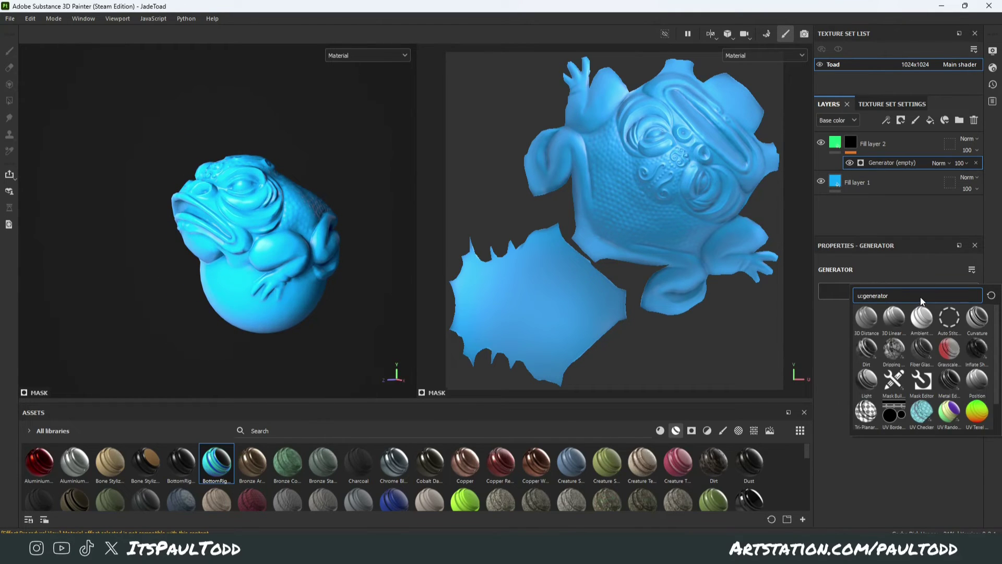
{"action": "type", "text": "mas"}
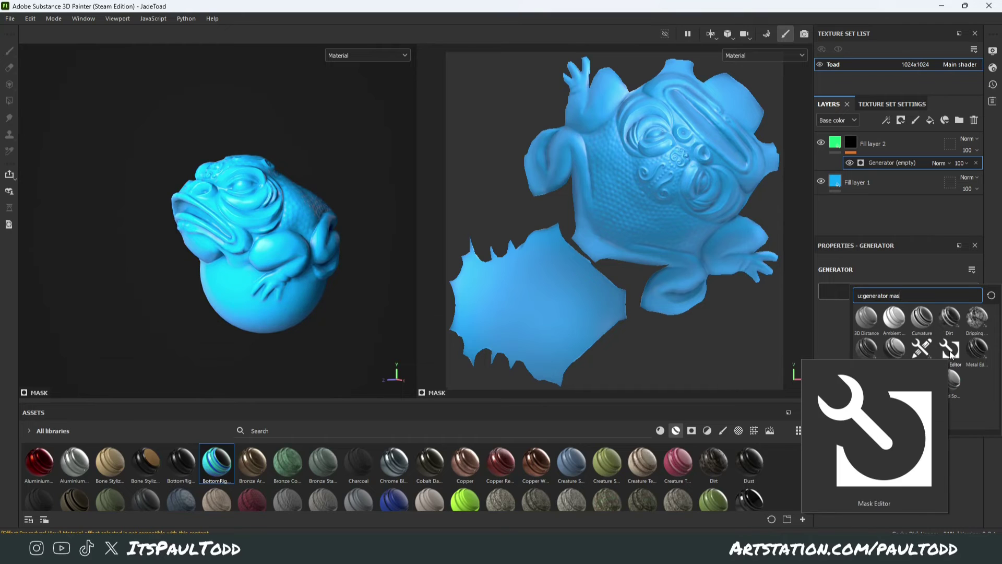
Apply the Mask Editor generator to Fill layer 2's mask and scroll to its parameters.
{"action": "left_click", "coordinate": [947, 355]}
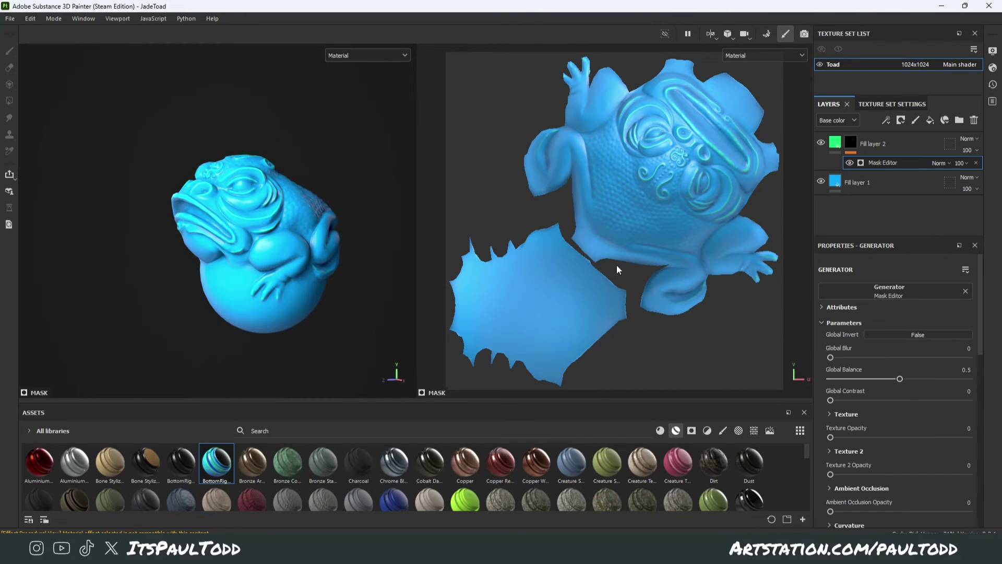
{"action": "scroll", "coordinate": [963, 383], "scroll_direction": "down", "scroll_amount": 3}
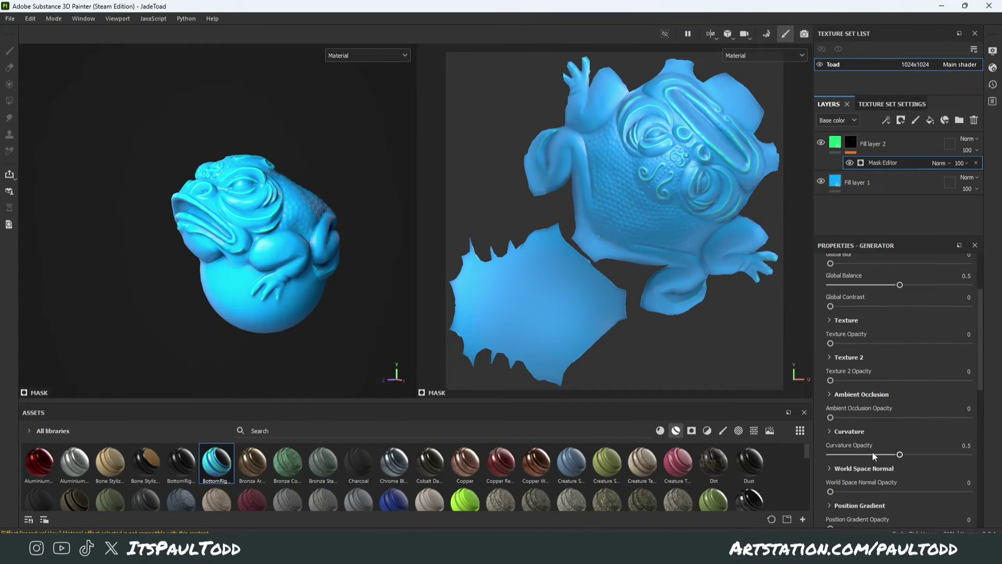
{"action": "scroll", "coordinate": [866, 355], "scroll_direction": "up", "scroll_amount": 1}
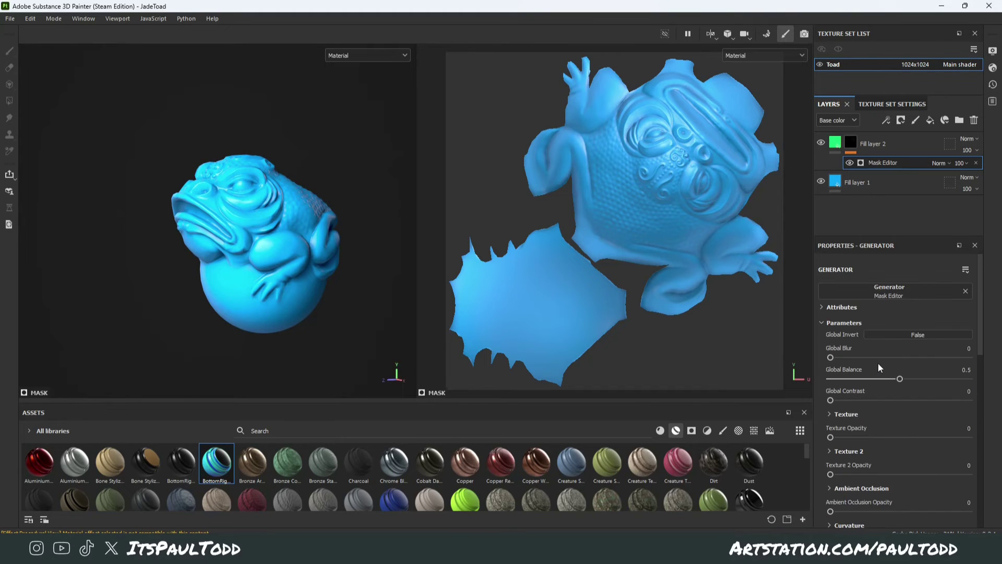
{"action": "scroll", "coordinate": [884, 389], "scroll_direction": "down", "scroll_amount": 3}
{"action": "scroll", "coordinate": [889, 405], "scroll_direction": "up", "scroll_amount": 5}
{"action": "scroll", "coordinate": [945, 364], "scroll_direction": "down", "scroll_amount": 2}
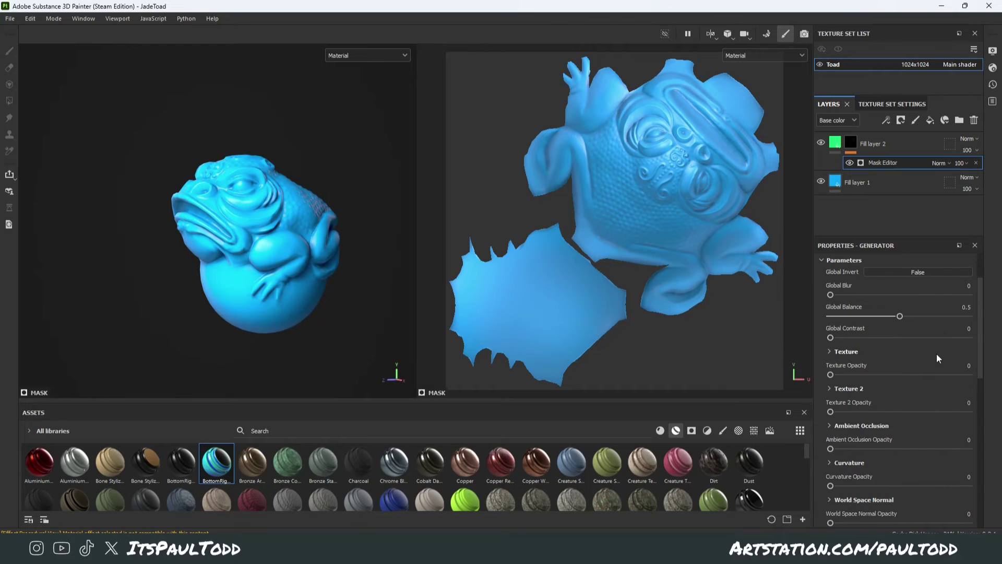
{"action": "scroll", "coordinate": [896, 365], "scroll_direction": "down", "scroll_amount": 5}
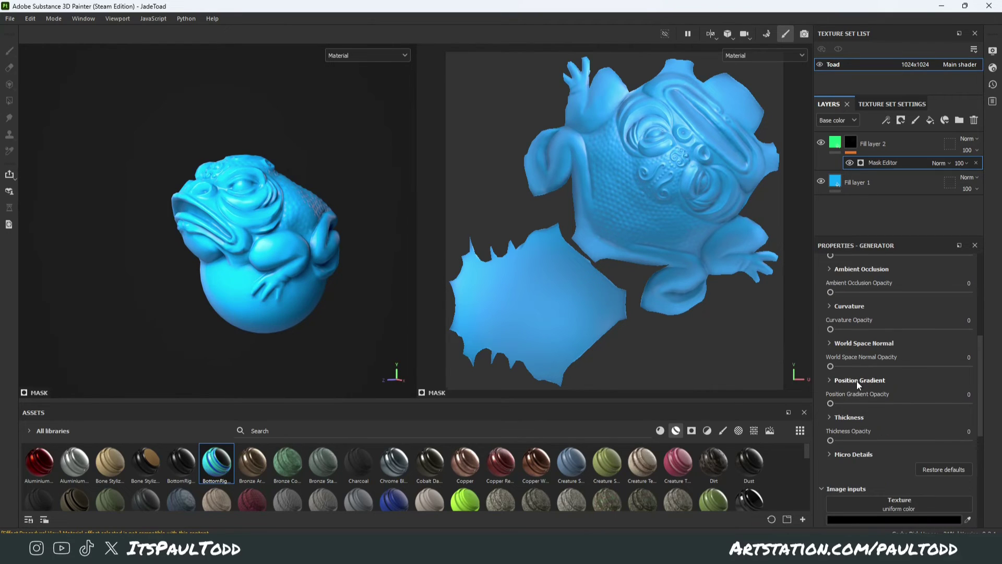
Raise Position Gradient Opacity to full 1 to reveal the gradient.
{"action": "left_click_drag", "start_coordinate": [830, 403], "coordinate": [970, 406]}
{"action": "left_click_drag", "start_coordinate": [240, 251], "coordinate": [224, 162], "text": "alt"}
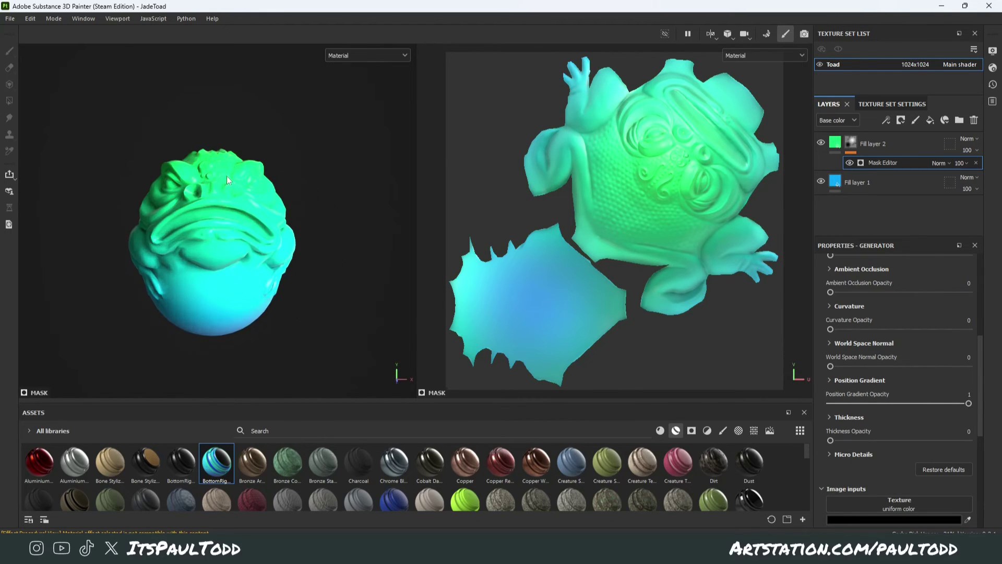
{"action": "left_click_drag", "start_coordinate": [248, 335], "coordinate": [275, 331], "text": "alt"}
Expand Position Gradient and experiment with the Balance, Top To Bottom, Right to Left and Front to Back sliders.
{"action": "left_click", "coordinate": [861, 380]}
{"action": "scroll", "coordinate": [935, 398], "scroll_direction": "down", "scroll_amount": 1}
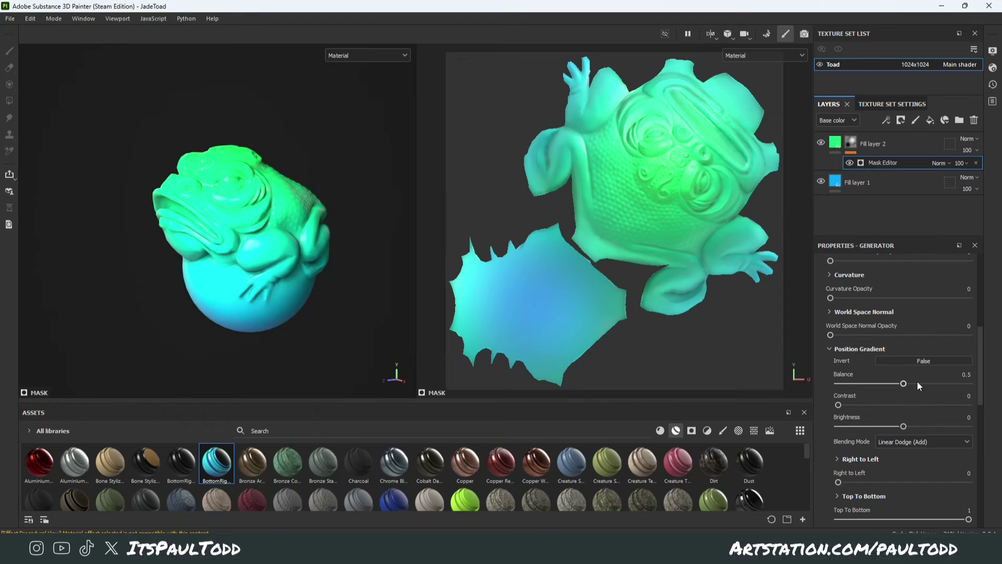
{"action": "left_click_drag", "start_coordinate": [916, 382], "coordinate": [903, 426]}
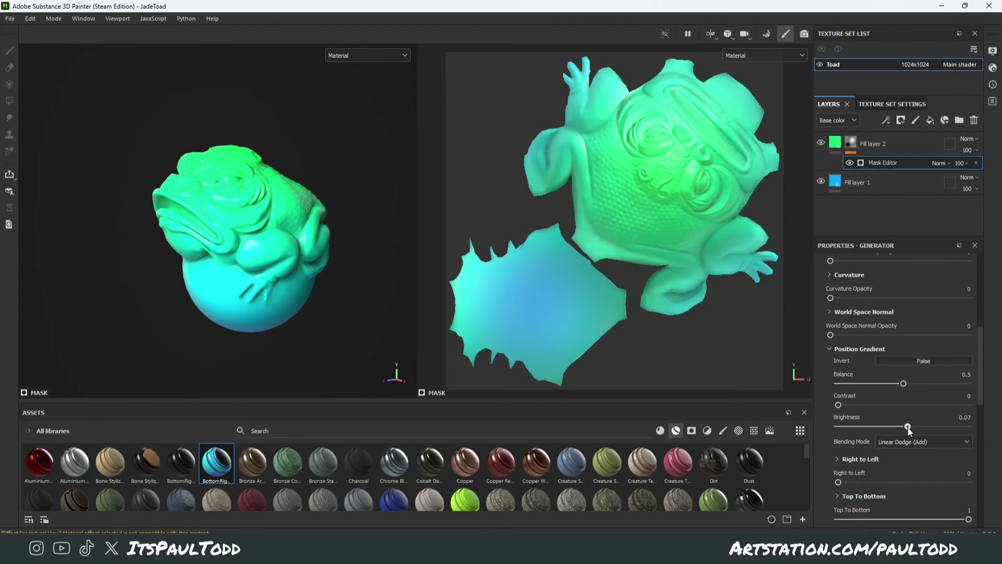
{"action": "scroll", "coordinate": [919, 425], "scroll_direction": "down", "scroll_amount": 2}
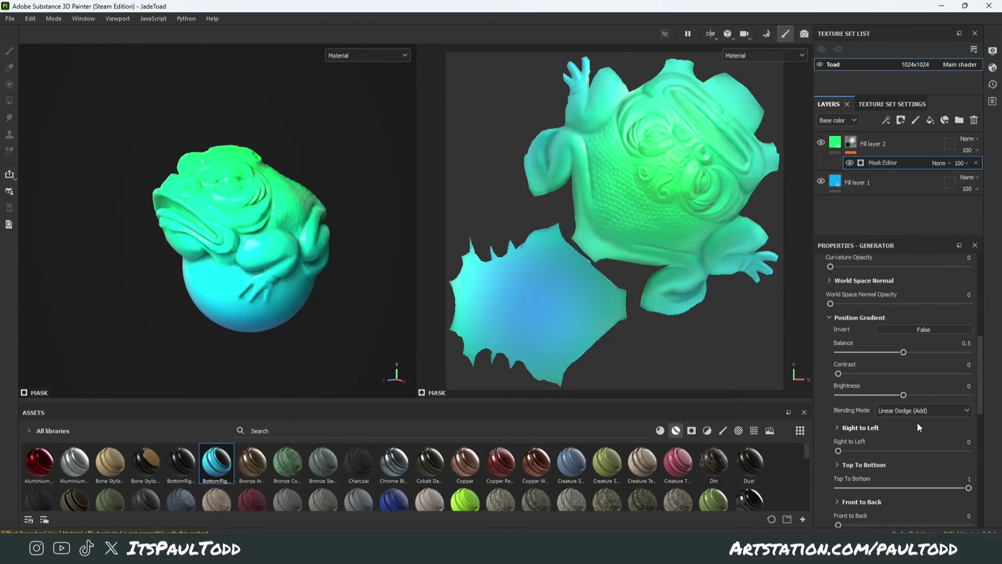
{"action": "scroll", "coordinate": [917, 409], "scroll_direction": "down", "scroll_amount": 3}
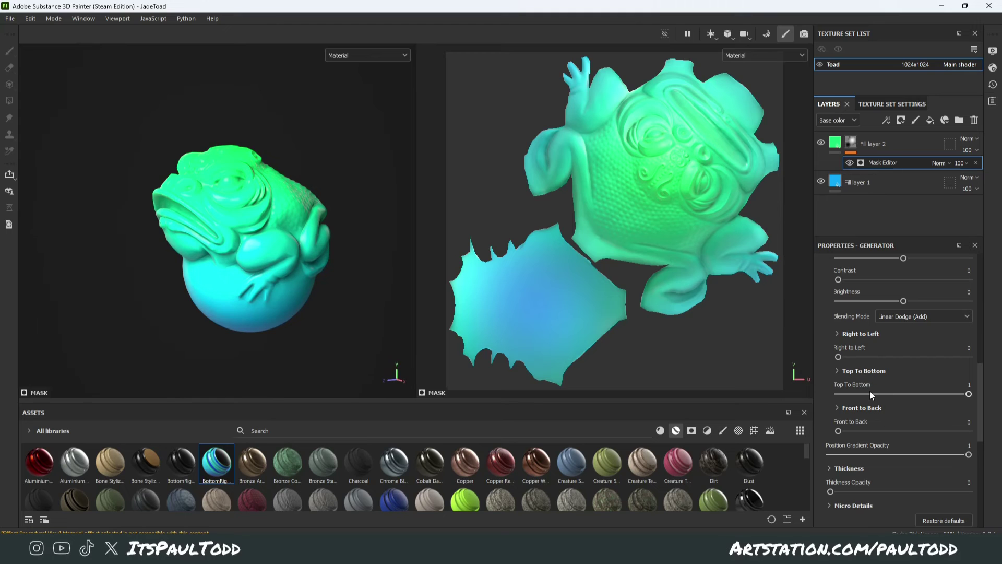
{"action": "left_click_drag", "start_coordinate": [867, 393], "coordinate": [837, 395]}
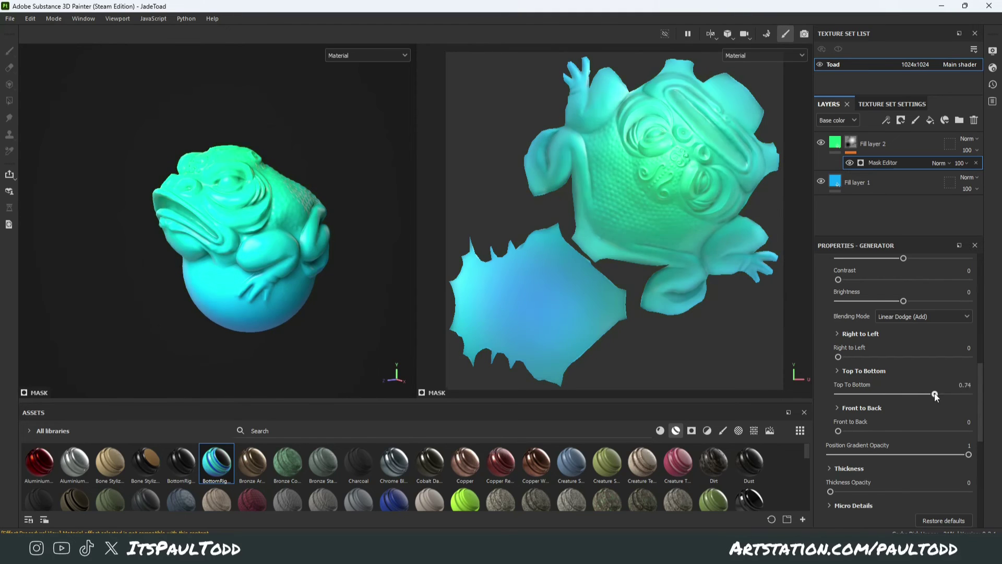
{"action": "left_click_drag", "start_coordinate": [882, 356], "coordinate": [977, 361]}
{"action": "left_click_drag", "start_coordinate": [256, 277], "coordinate": [284, 282], "text": "alt"}
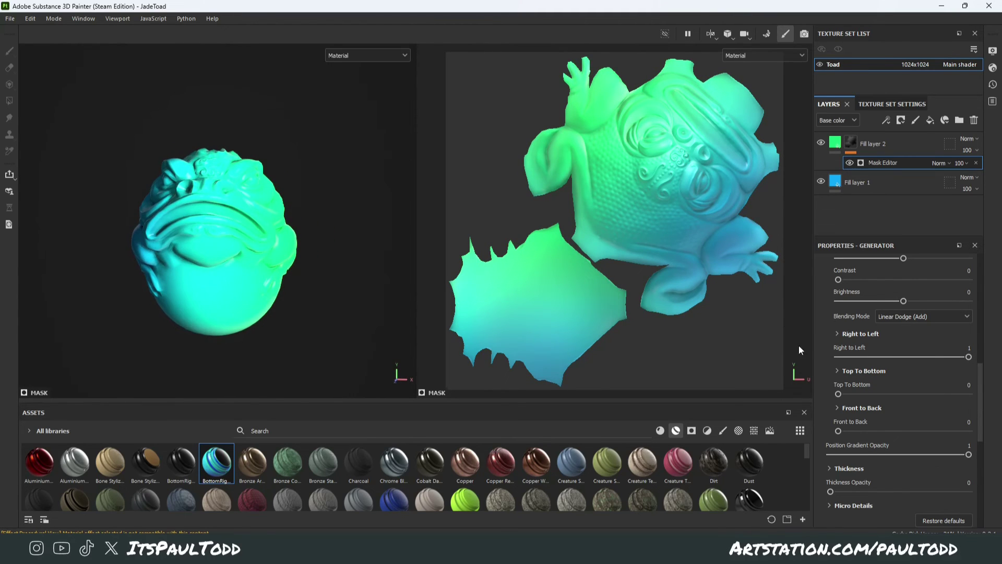
{"action": "left_click_drag", "start_coordinate": [969, 356], "coordinate": [807, 355]}
{"action": "left_click_drag", "start_coordinate": [866, 425], "coordinate": [960, 432]}
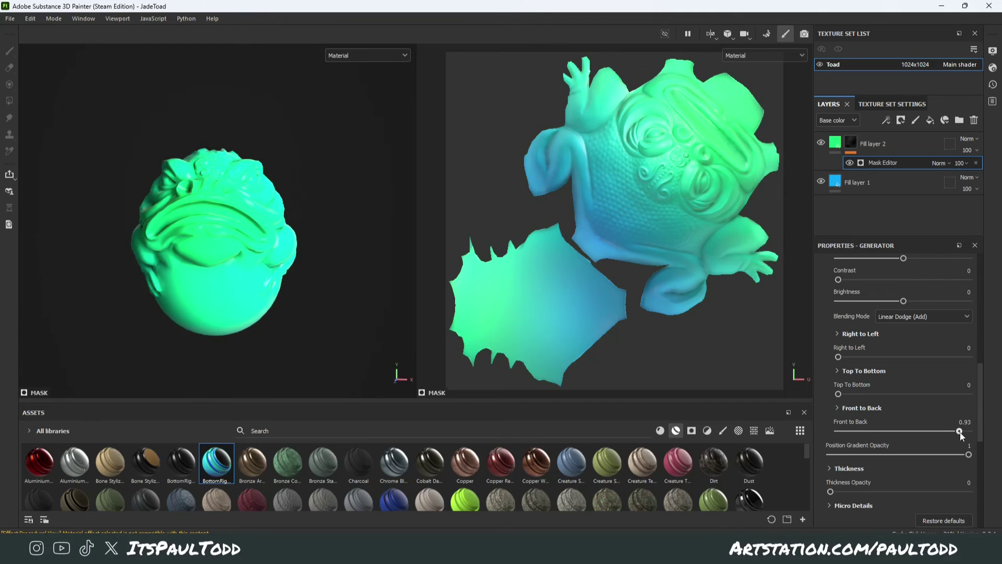
Set the position gradient Invert to True.
{"action": "scroll", "coordinate": [941, 393], "scroll_direction": "up", "scroll_amount": 1}
{"action": "left_click_drag", "start_coordinate": [334, 311], "coordinate": [376, 313], "text": "alt"}
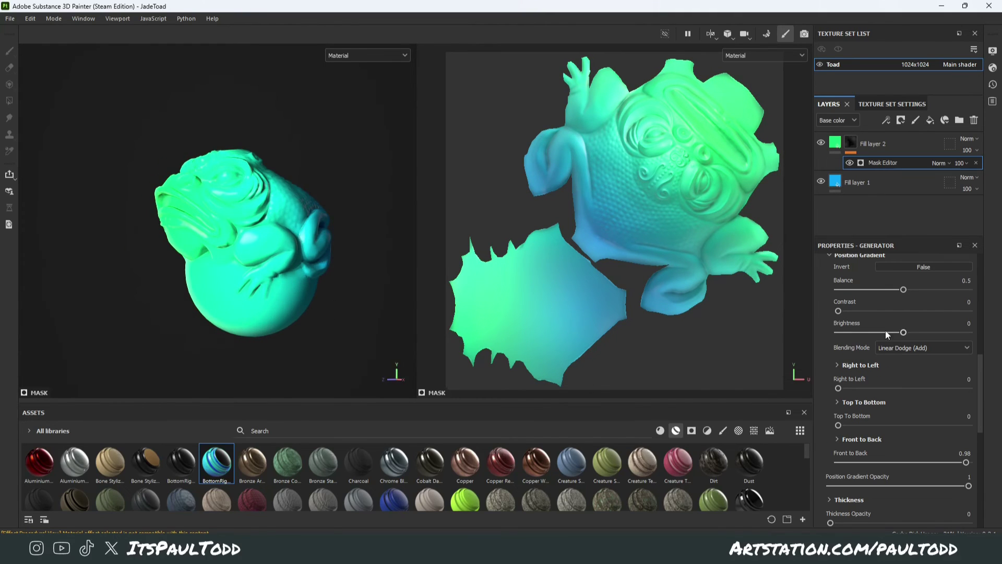
{"action": "scroll", "coordinate": [915, 267], "scroll_direction": "up", "scroll_amount": 1}
{"action": "left_click", "coordinate": [917, 298]}
{"action": "left_click", "coordinate": [916, 298]}
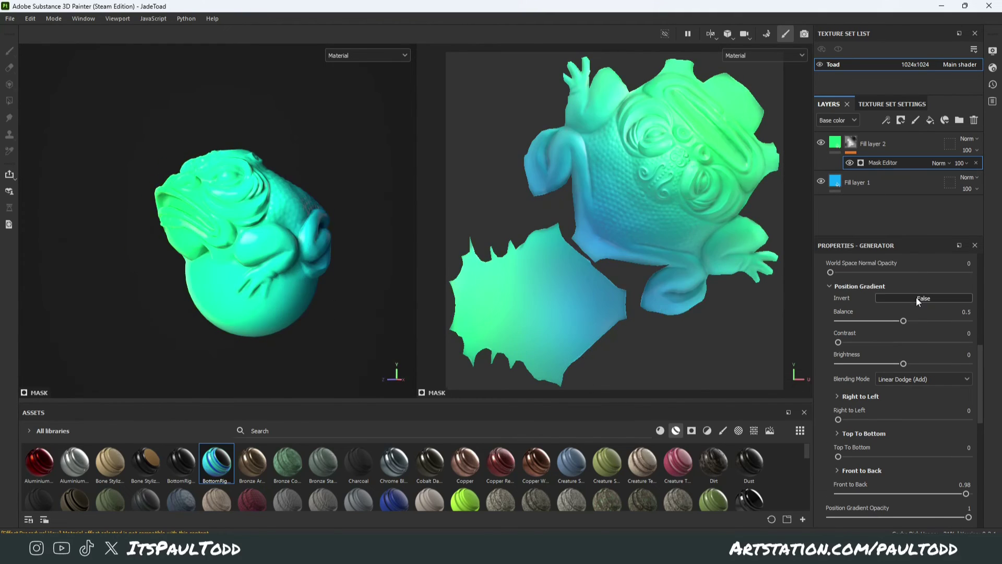
{"action": "left_click", "coordinate": [917, 299]}
Set Front to Back 0.49, Top To Bottom 0.47 and Right to Left 0.24.
{"action": "scroll", "coordinate": [857, 443], "scroll_direction": "down", "scroll_amount": 1}
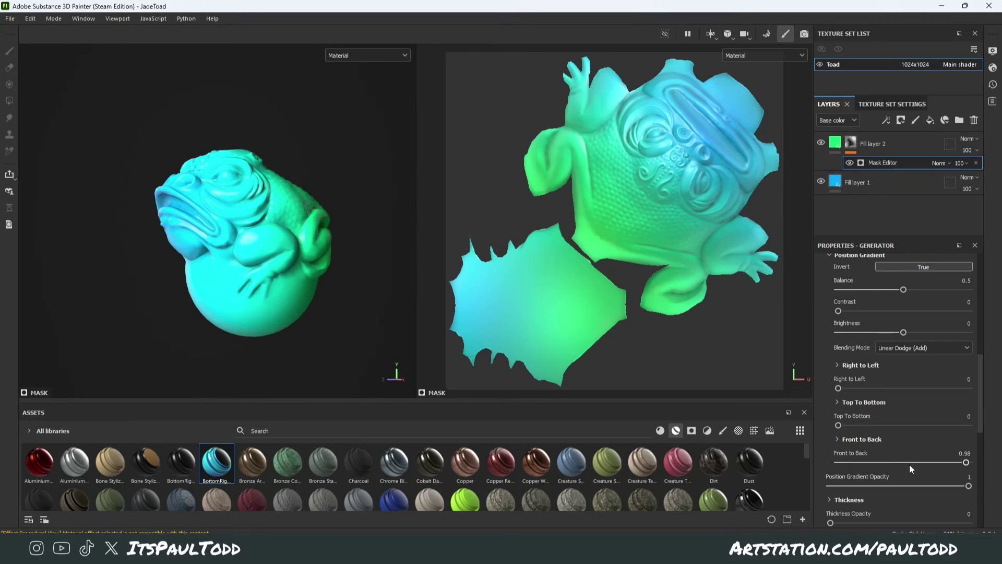
{"action": "mouse_move", "coordinate": [909, 463]}
{"action": "left_mouse_down"}
{"action": "mouse_move", "coordinate": [895, 464]}
{"action": "mouse_move", "coordinate": [903, 466]}
{"action": "left_mouse_up"}
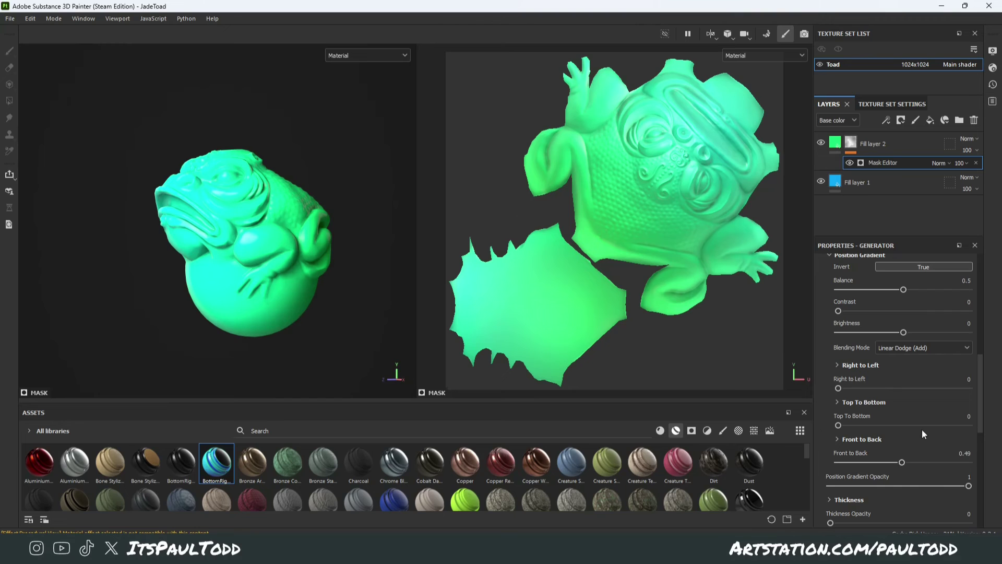
{"action": "left_click_drag", "start_coordinate": [838, 425], "coordinate": [899, 426]}
{"action": "left_click_drag", "start_coordinate": [245, 246], "coordinate": [268, 251], "text": "alt"}
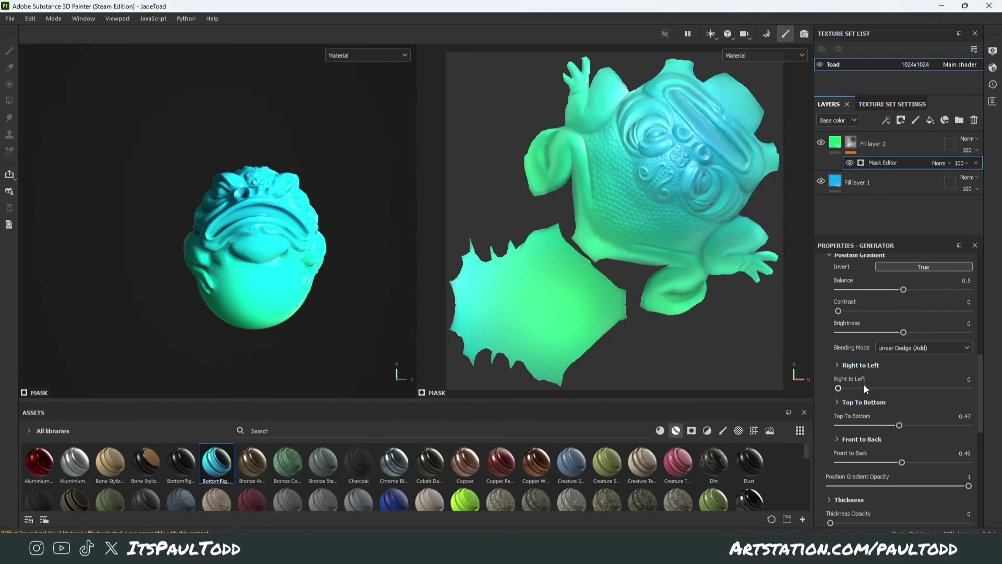
{"action": "left_click_drag", "start_coordinate": [864, 386], "coordinate": [971, 405]}
{"action": "scroll", "coordinate": [867, 396], "scroll_direction": "up", "scroll_amount": 3}
Pull Top To Bottom down and orbit the toad to inspect the mask split.
{"action": "left_click_drag", "start_coordinate": [293, 310], "coordinate": [290, 334], "text": "alt"}
{"action": "scroll", "coordinate": [844, 403], "scroll_direction": "down", "scroll_amount": 3}
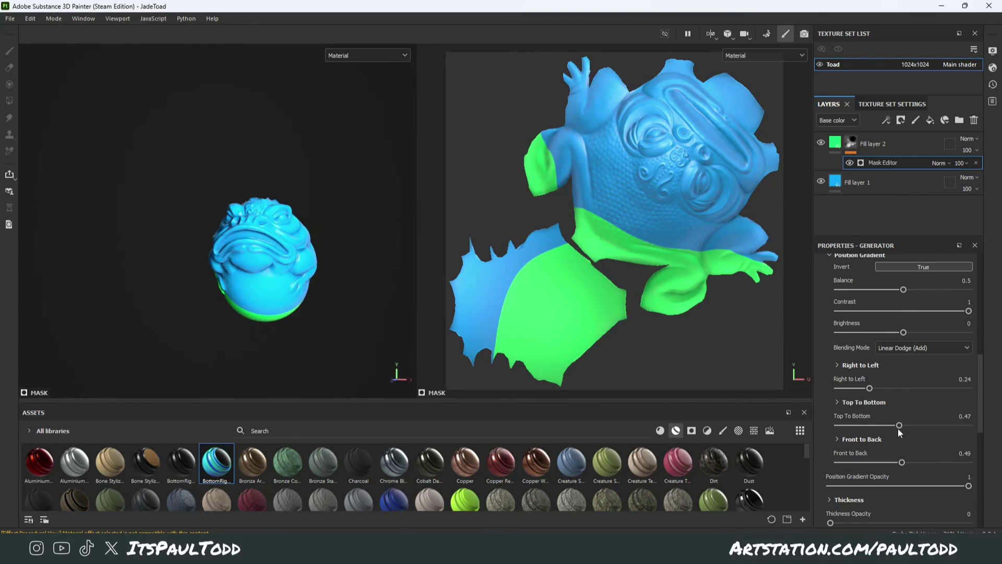
{"action": "left_click_drag", "start_coordinate": [899, 426], "coordinate": [824, 424]}
{"action": "left_click_drag", "start_coordinate": [318, 303], "coordinate": [270, 277], "text": "alt"}
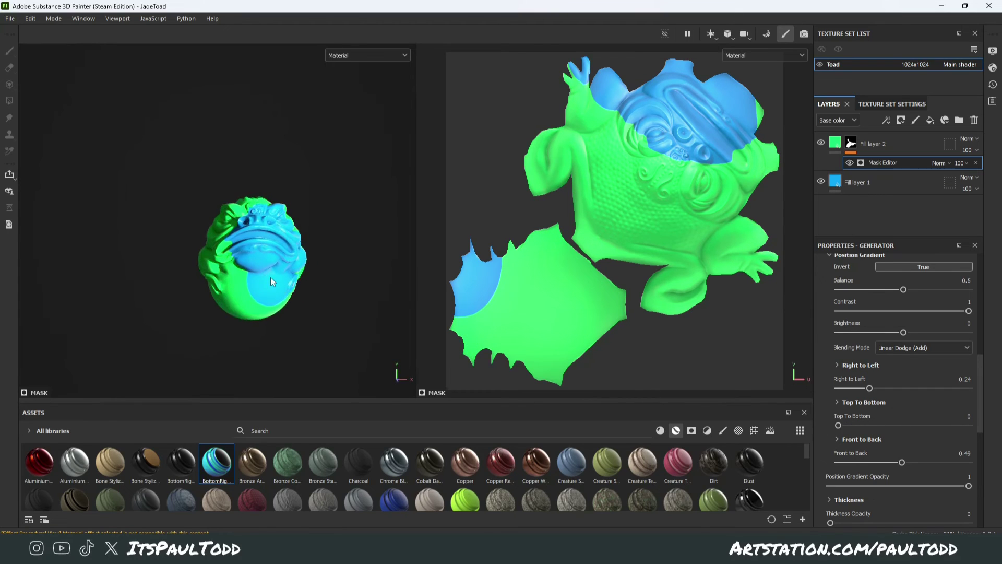
{"action": "scroll", "coordinate": [233, 220], "scroll_direction": "up", "scroll_amount": 3}
{"action": "left_click_drag", "start_coordinate": [232, 221], "coordinate": [308, 235], "text": "alt"}
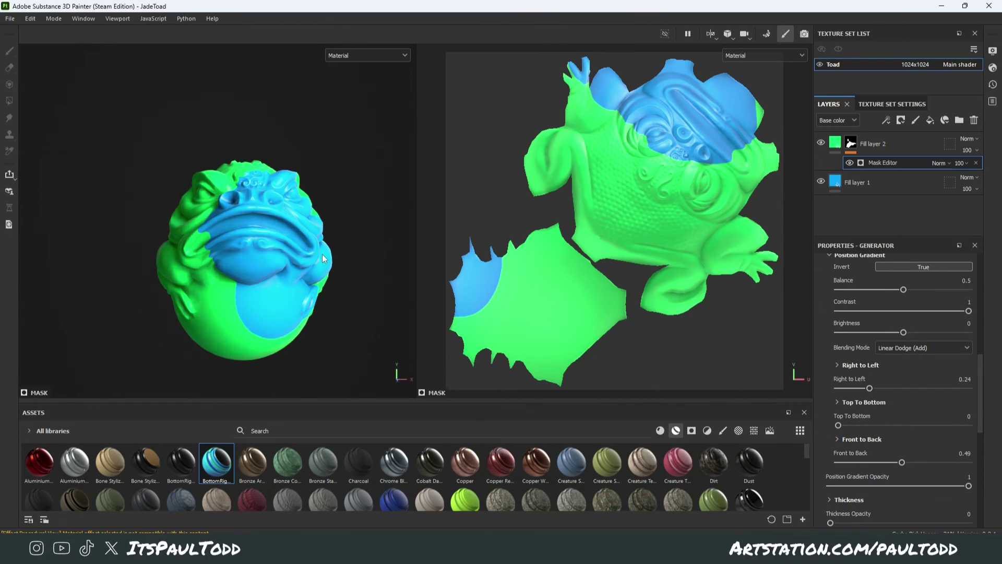
{"action": "left_click_drag", "start_coordinate": [294, 228], "coordinate": [228, 319], "text": "alt"}
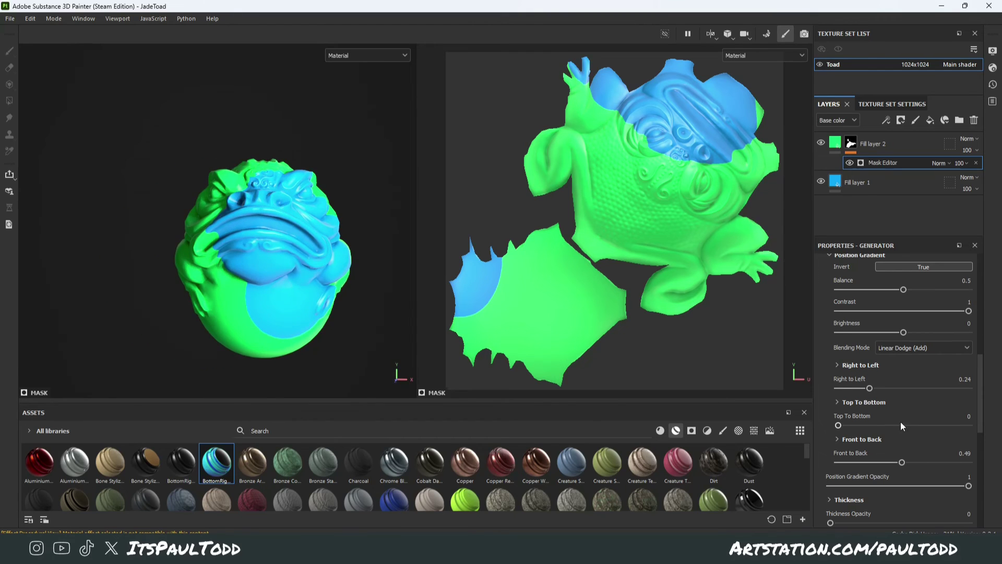
Set Top To Bottom 0, Right to Left 0.42, Front to Back 0.43, and Contrast back to 0.
{"action": "mouse_move", "coordinate": [838, 425]}
{"action": "left_mouse_down"}
{"action": "mouse_move", "coordinate": [935, 425]}
{"action": "mouse_move", "coordinate": [819, 422]}
{"action": "left_mouse_up"}
{"action": "left_click_drag", "start_coordinate": [869, 388], "coordinate": [892, 389]}
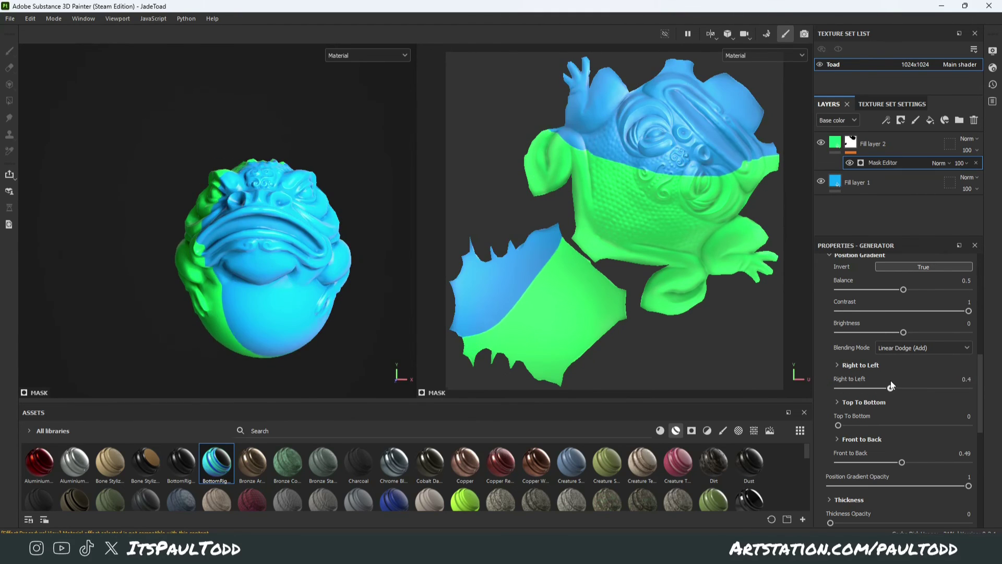
{"action": "mouse_move", "coordinate": [902, 462]}
{"action": "left_mouse_down"}
{"action": "mouse_move", "coordinate": [868, 462]}
{"action": "mouse_move", "coordinate": [895, 461]}
{"action": "left_mouse_up"}
{"action": "left_click_drag", "start_coordinate": [334, 277], "coordinate": [360, 281], "text": "alt"}
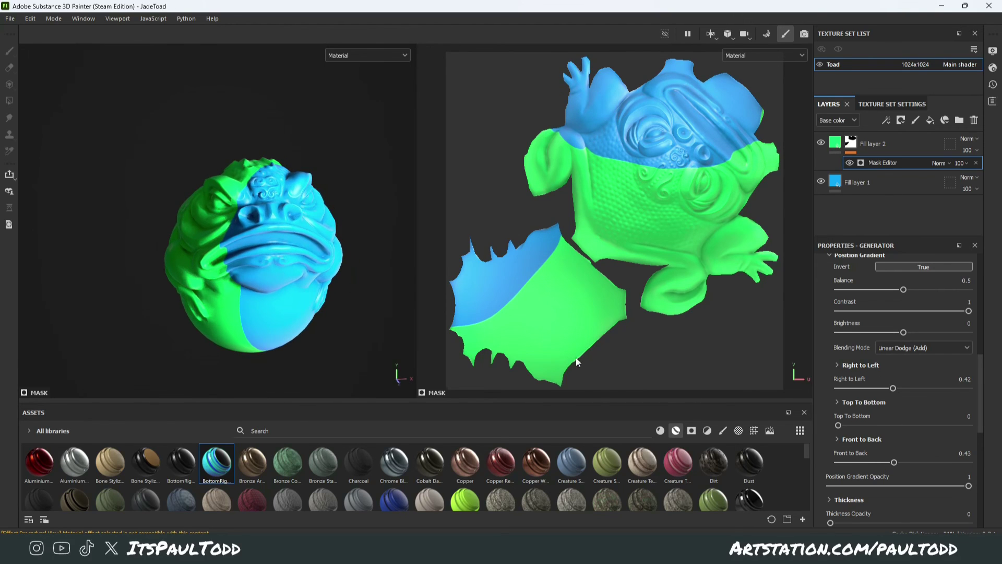
{"action": "left_click_drag", "start_coordinate": [892, 485], "coordinate": [966, 486]}
{"action": "scroll", "coordinate": [932, 453], "scroll_direction": "up", "scroll_amount": 2}
{"action": "left_click_drag", "start_coordinate": [909, 375], "coordinate": [826, 361]}
{"action": "left_click_drag", "start_coordinate": [298, 304], "coordinate": [211, 280], "text": "alt"}
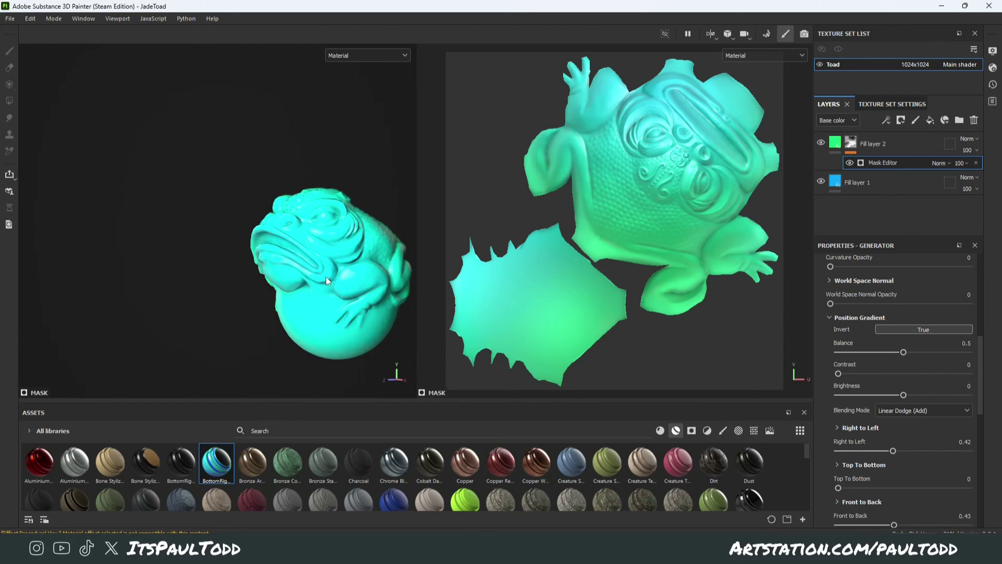
Enlarge the toad's view in the left viewport.
{"action": "right_click_drag", "start_coordinate": [325, 277], "coordinate": [270, 238], "text": "alt"}
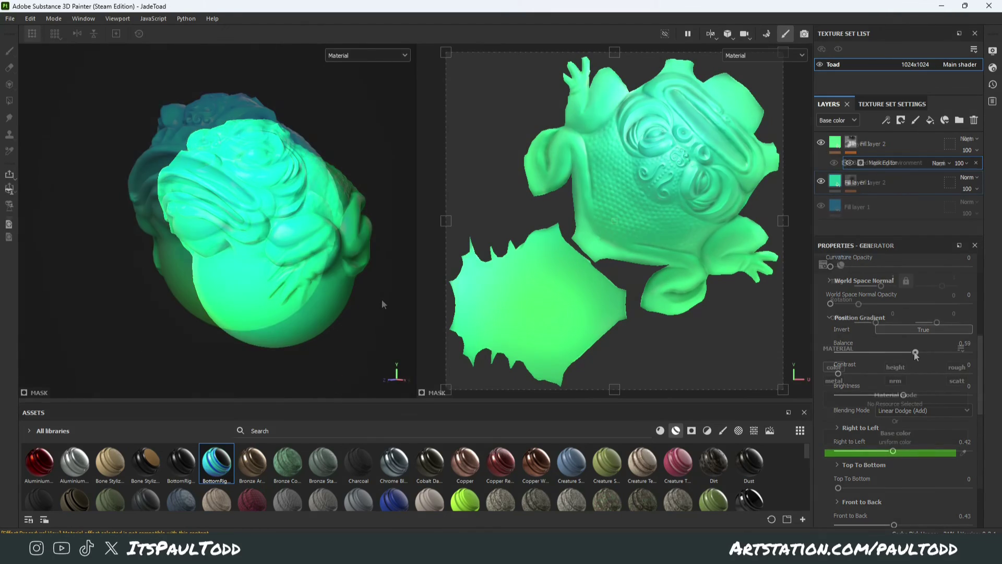